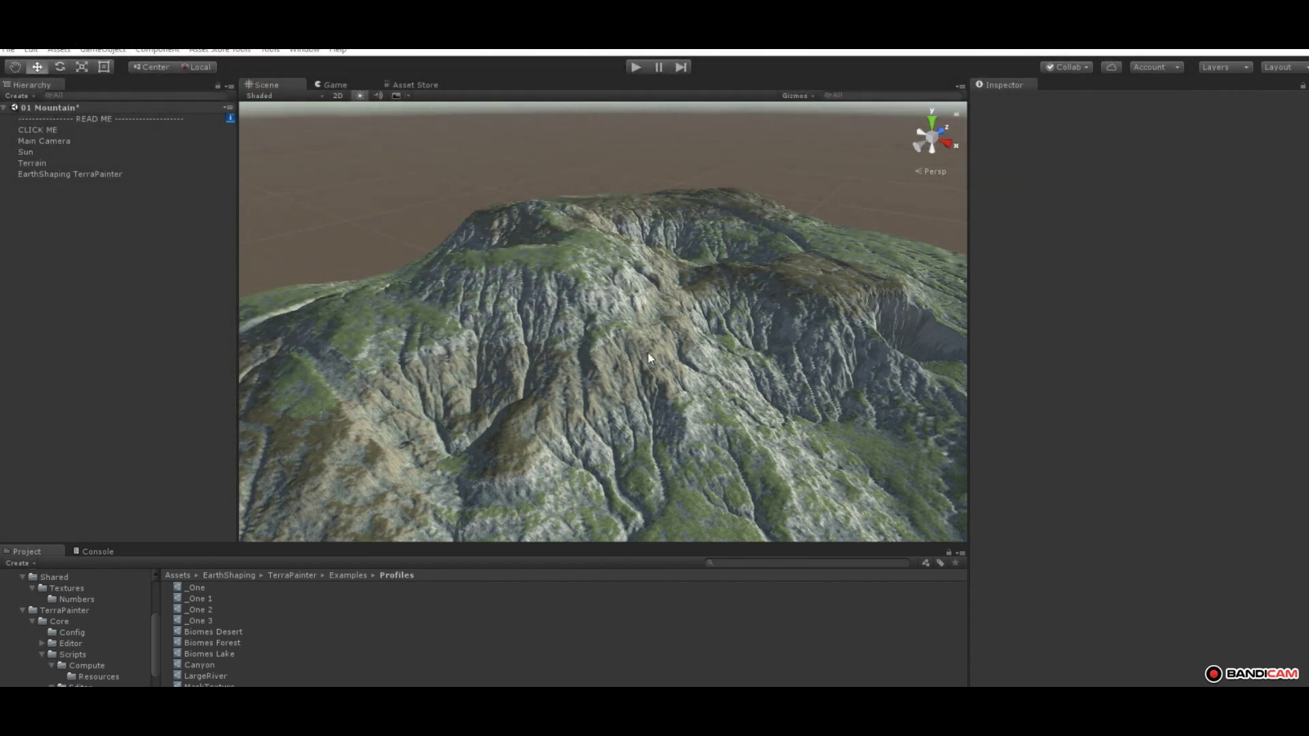
Step: Select the EarthShaping TerraPainter object in the mountain scene to show its settings
alt+drag(622, 345, 442, 364)
right_drag(442, 365, 551, 349)
scroll(616, 339, up, 3)
alt+drag(551, 354, 274, 293)
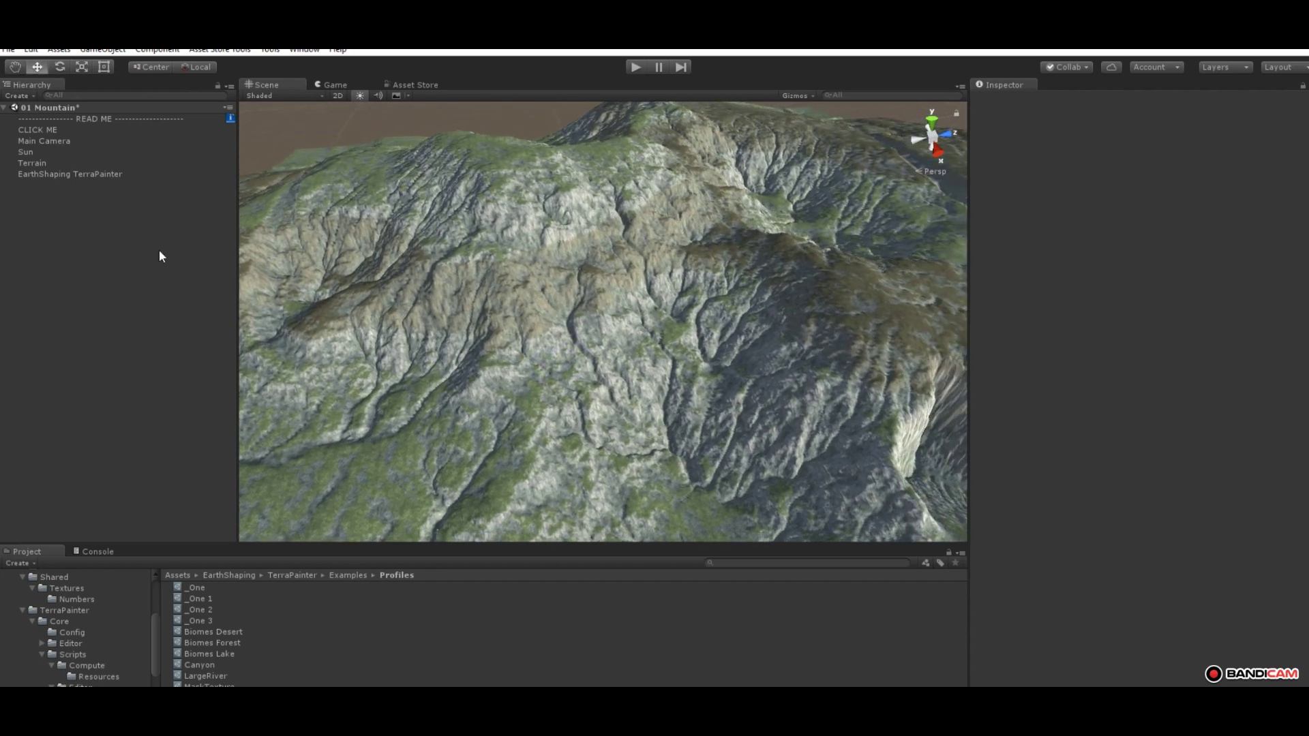
click(80, 174)
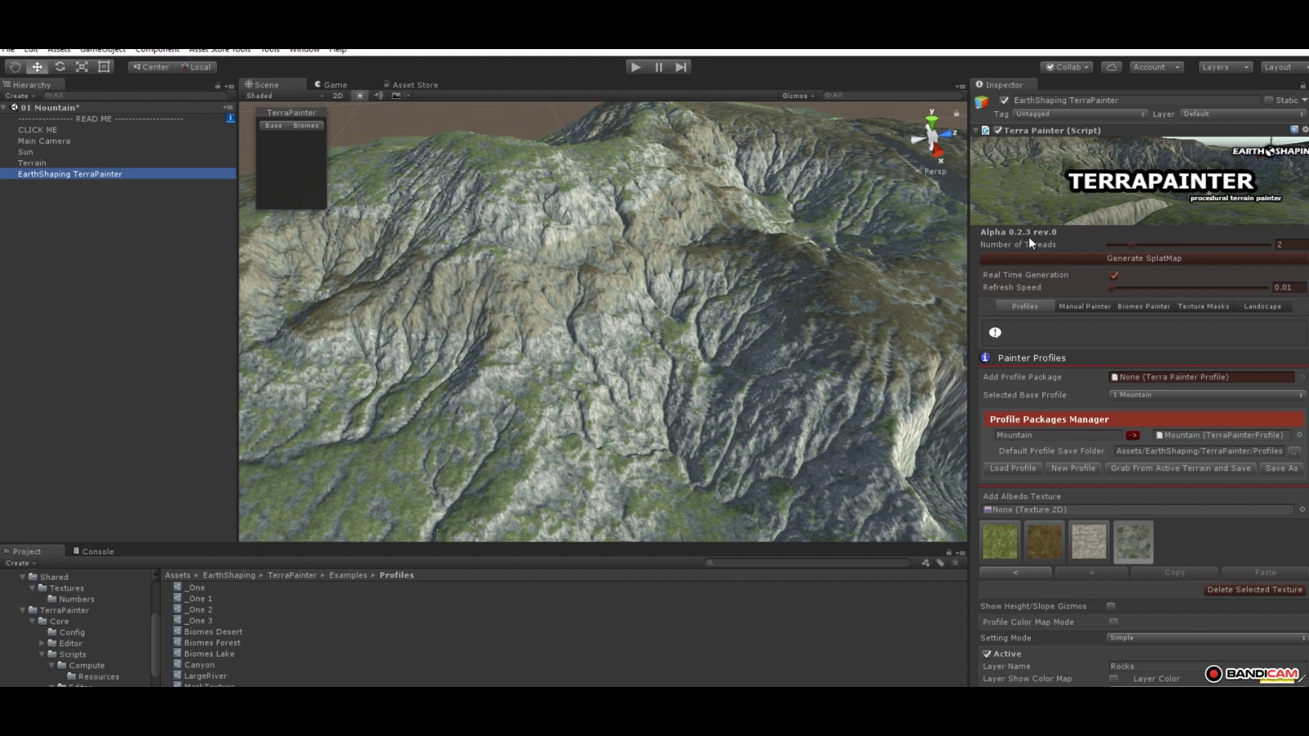
Step: Switch the TerraPainter component to its Biomes Painter settings
middle_drag(810, 340, 819, 293)
right_drag(533, 365, 573, 354)
middle_drag(573, 354, 652, 353)
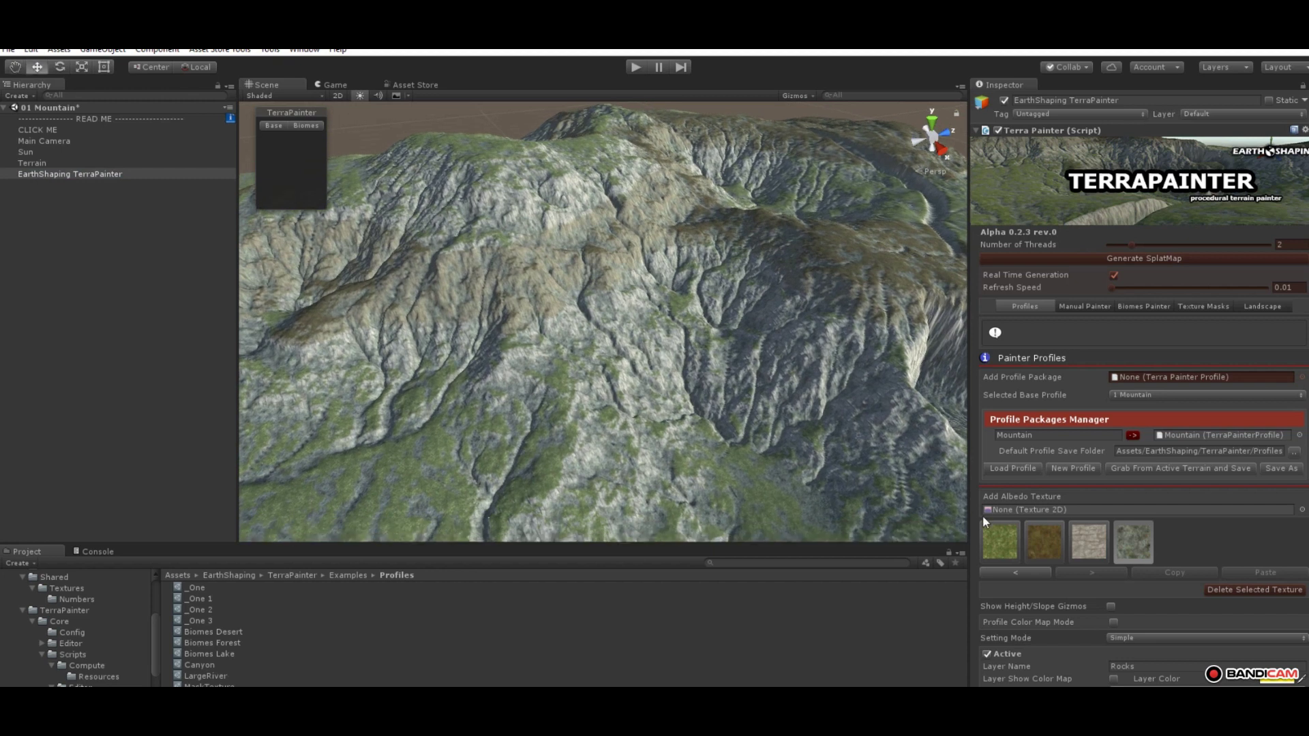
scroll(795, 354, down, 2)
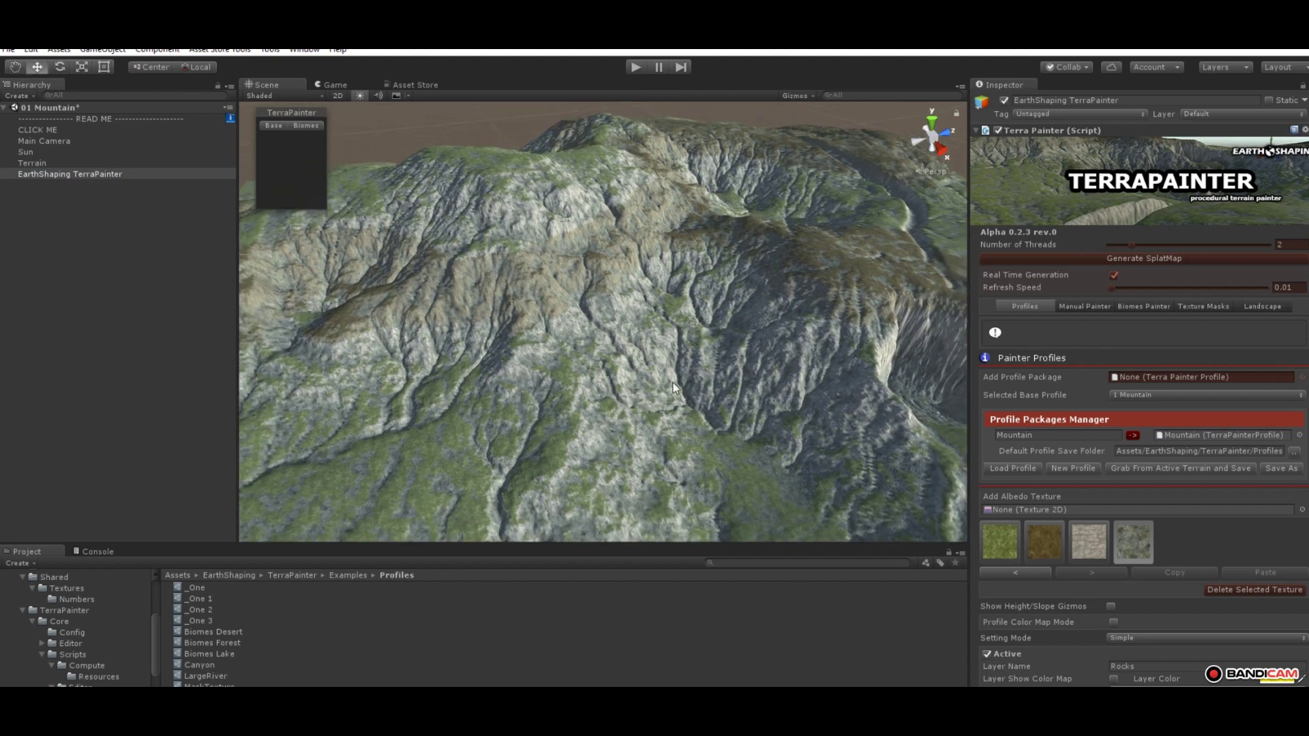
scroll(605, 342, down, 2)
middle_drag(604, 342, 510, 326)
scroll(1120, 485, down, 3)
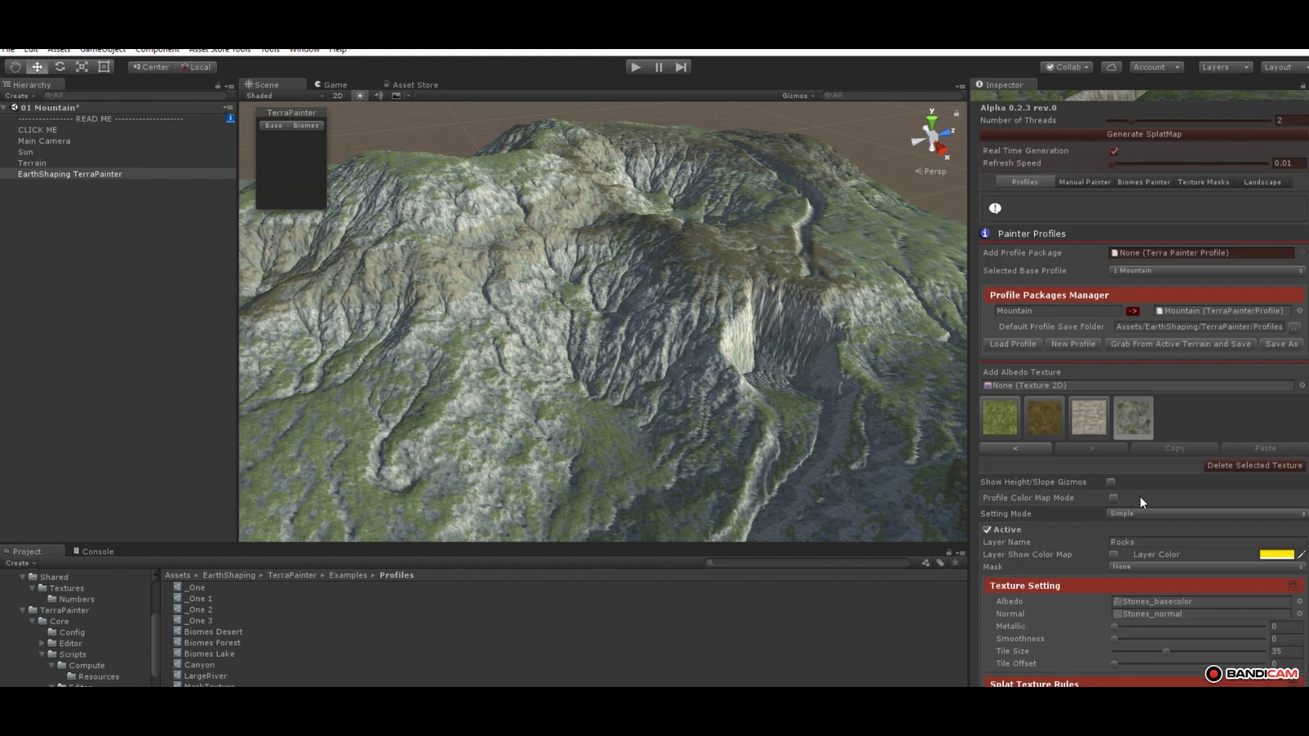
middle_drag(686, 386, 571, 412)
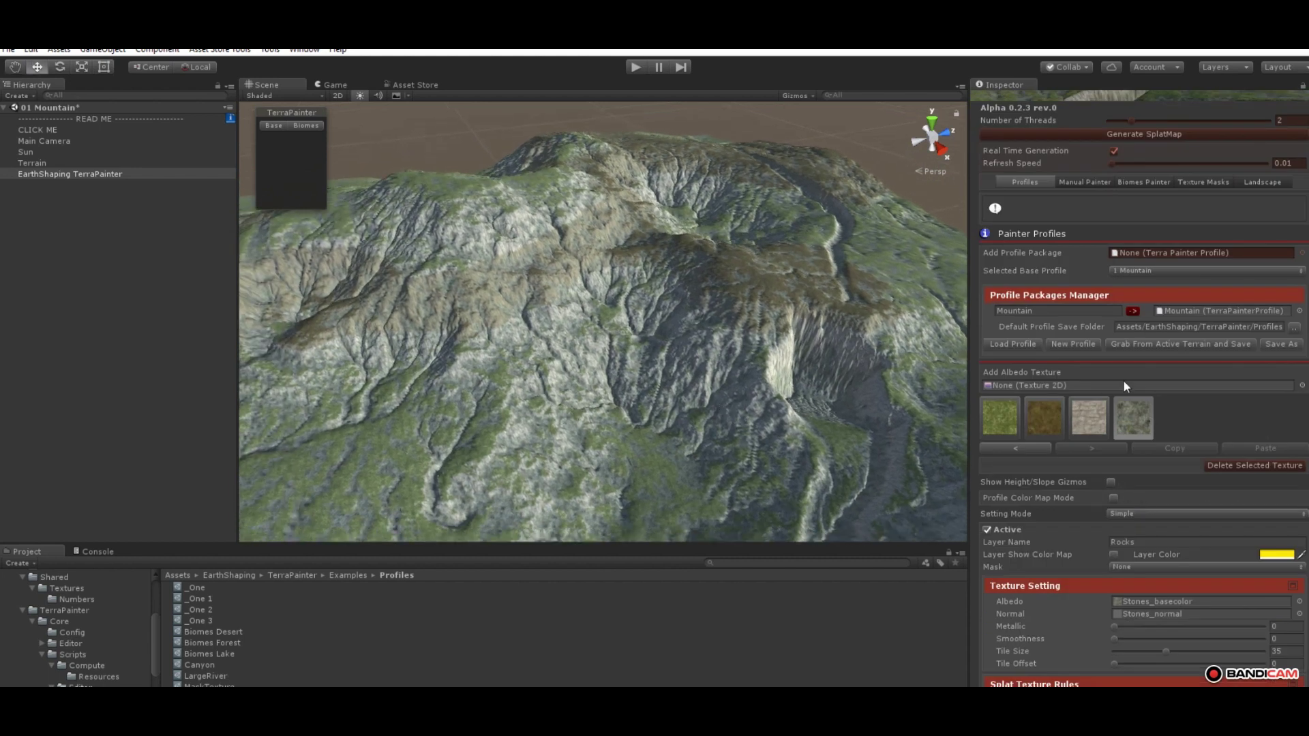
click(1121, 182)
Step: Set the Biomes Painter design tool's shape to Circle
mouse_move(622, 321)
middle_down()
mouse_move(728, 389)
mouse_move(647, 368)
middle_up()
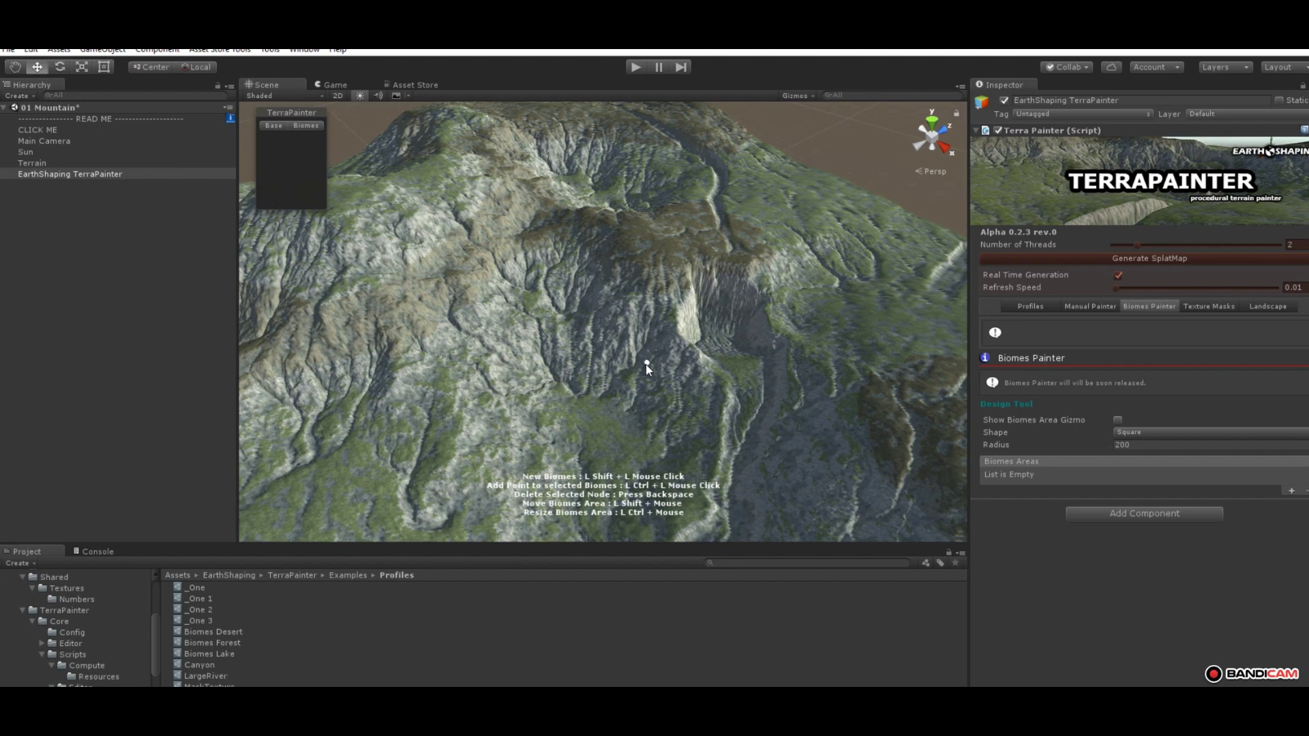
middle_drag(646, 368, 634, 433)
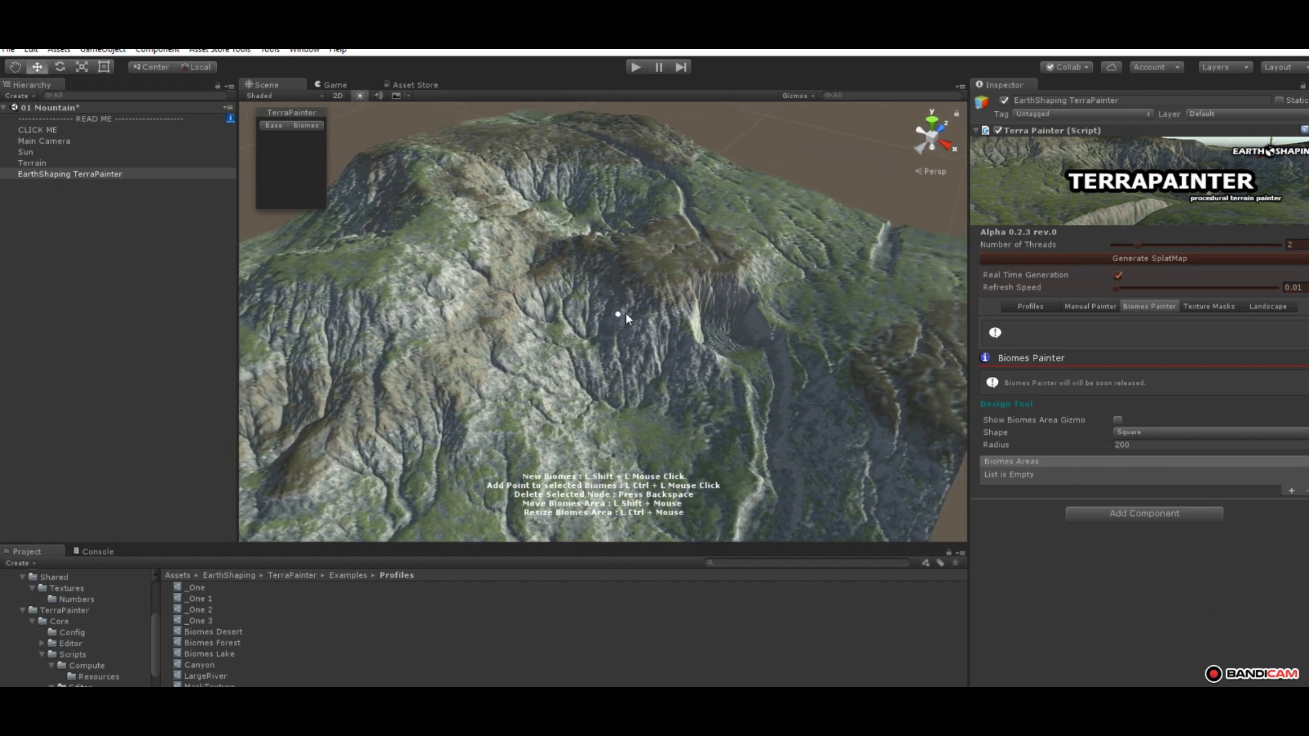
middle_drag(619, 321, 672, 313)
middle_drag(599, 425, 592, 535)
mouse_move(615, 403)
middle_down()
mouse_move(620, 447)
mouse_move(622, 417)
middle_up()
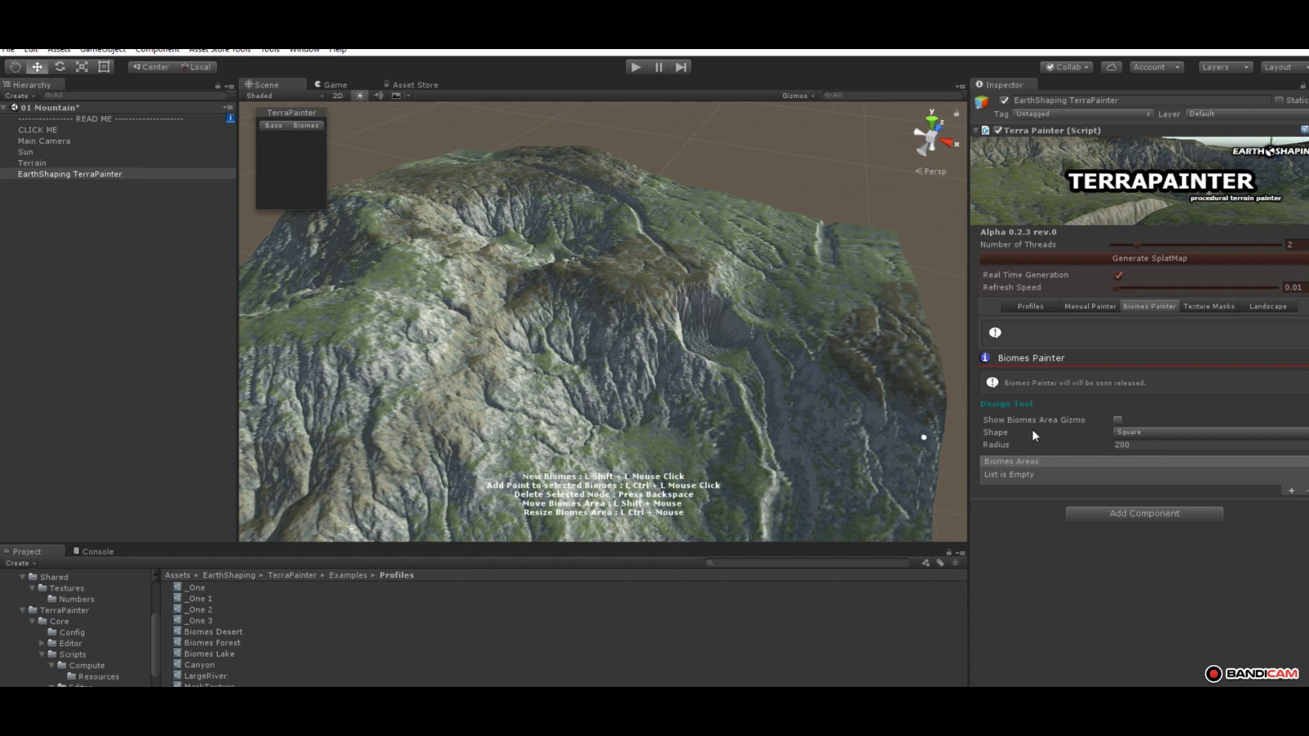
click(1126, 432)
click(1152, 461)
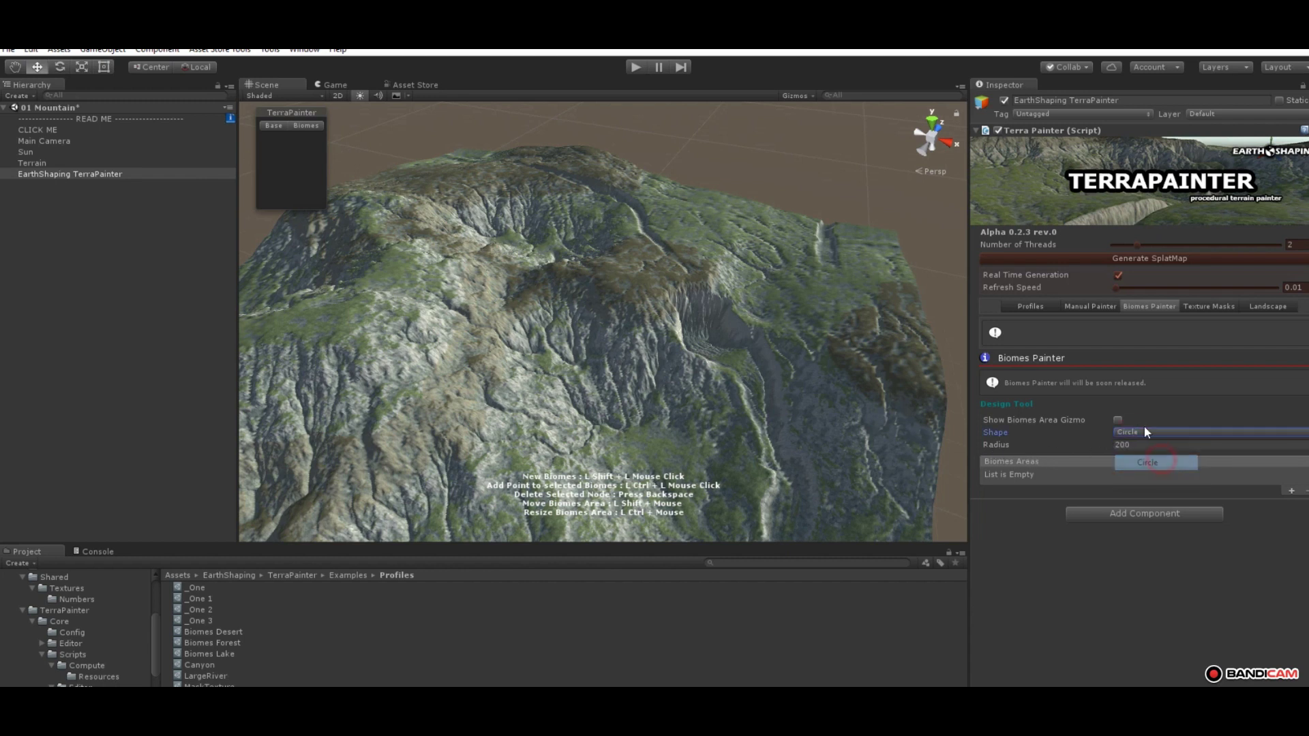
Step: Place a new circular biome area with radius 200 on the green slope behind the mountain's steep cliff
middle_drag(706, 285, 571, 345)
scroll(682, 368, up, 3)
shift+click(597, 333)
right_drag(756, 422, 716, 400)
scroll(549, 467, up, 2)
middle_drag(607, 406, 633, 353)
alt+drag(634, 356, 926, 474)
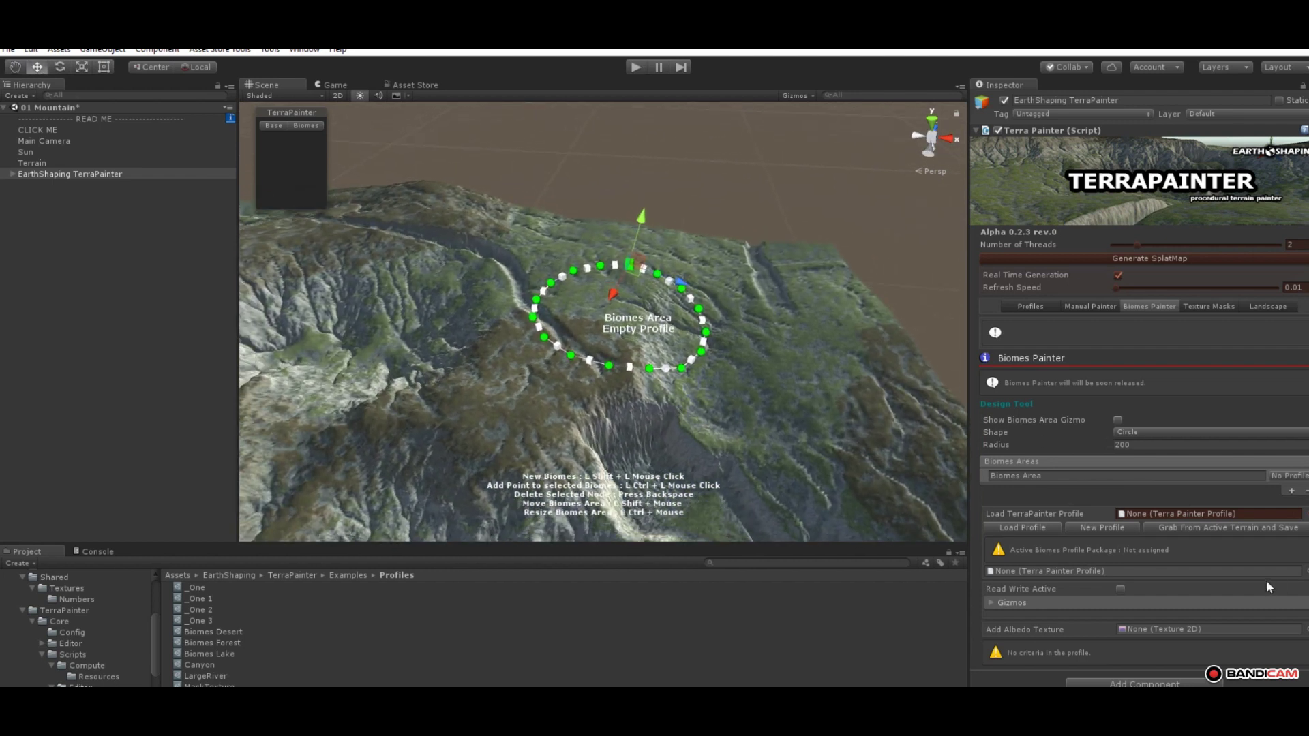
Step: Assign the Biomes Desert profile to the new biome area, after trying the Canyon and LargeRiver profiles
click(1304, 514)
click(14, 164)
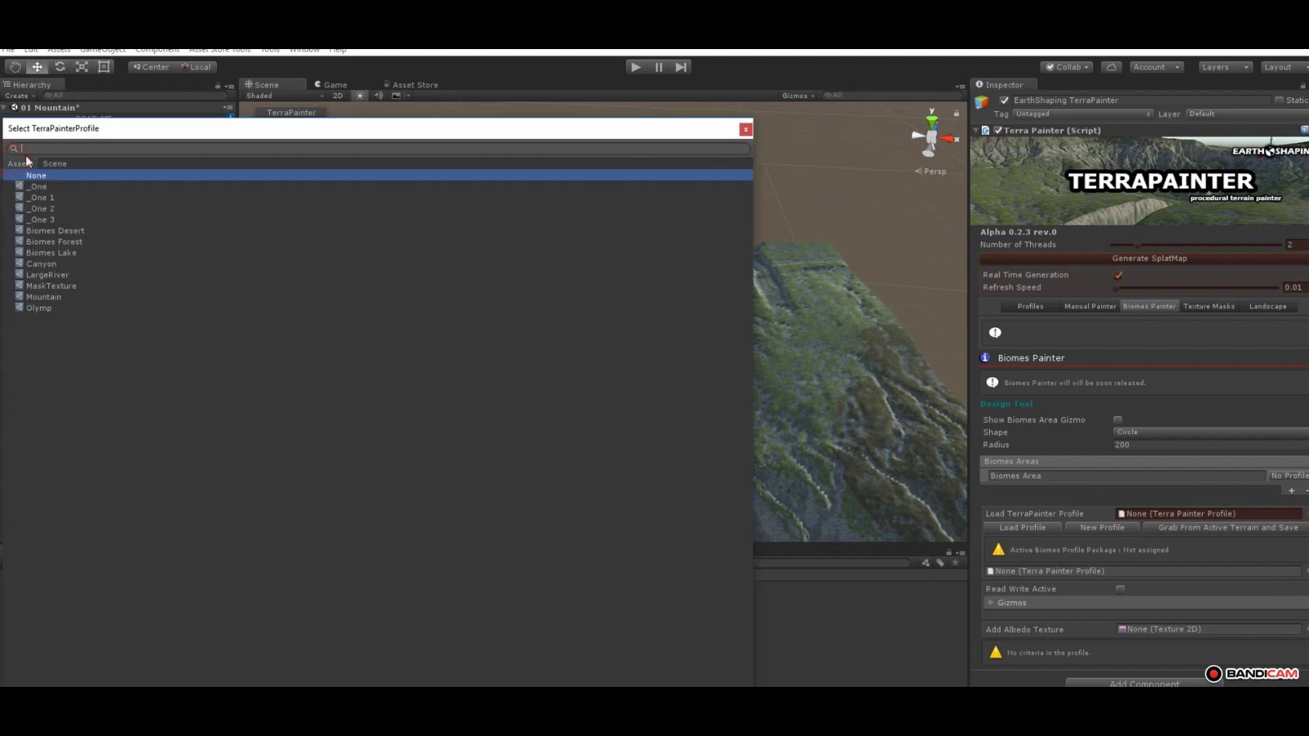
click(47, 265)
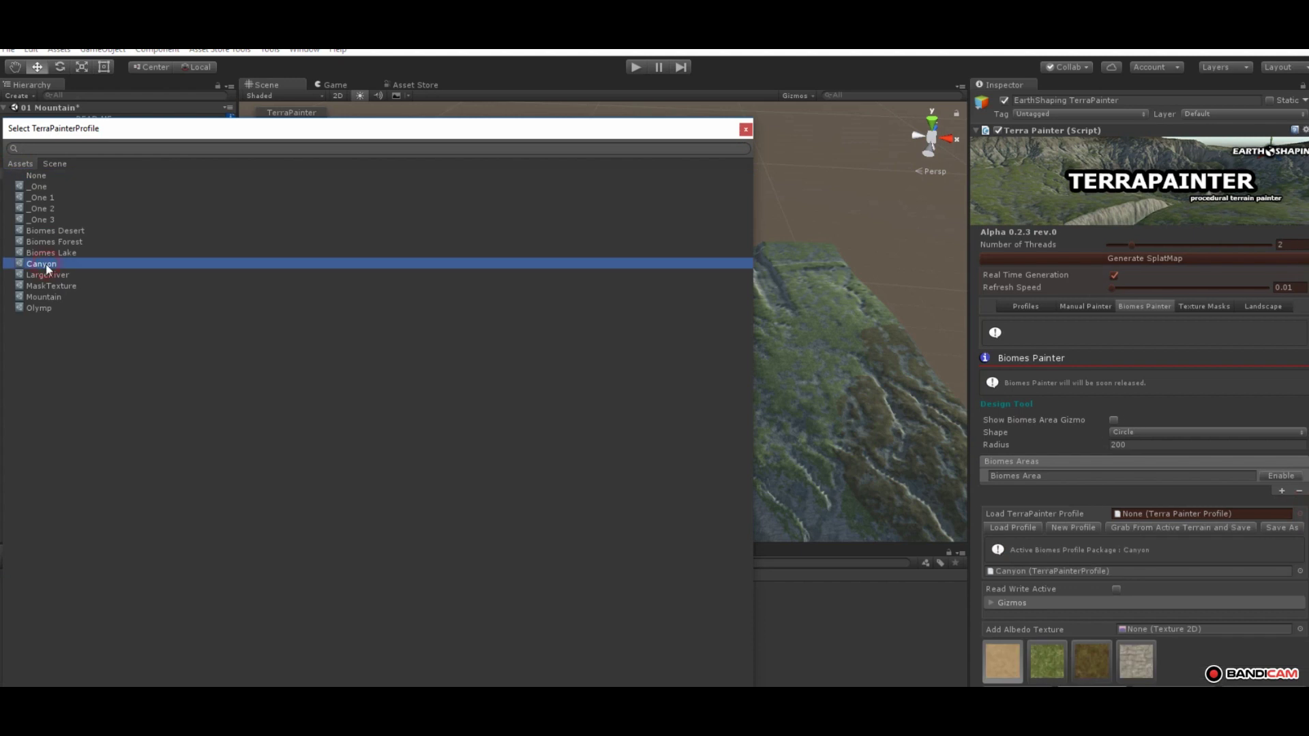
click(74, 275)
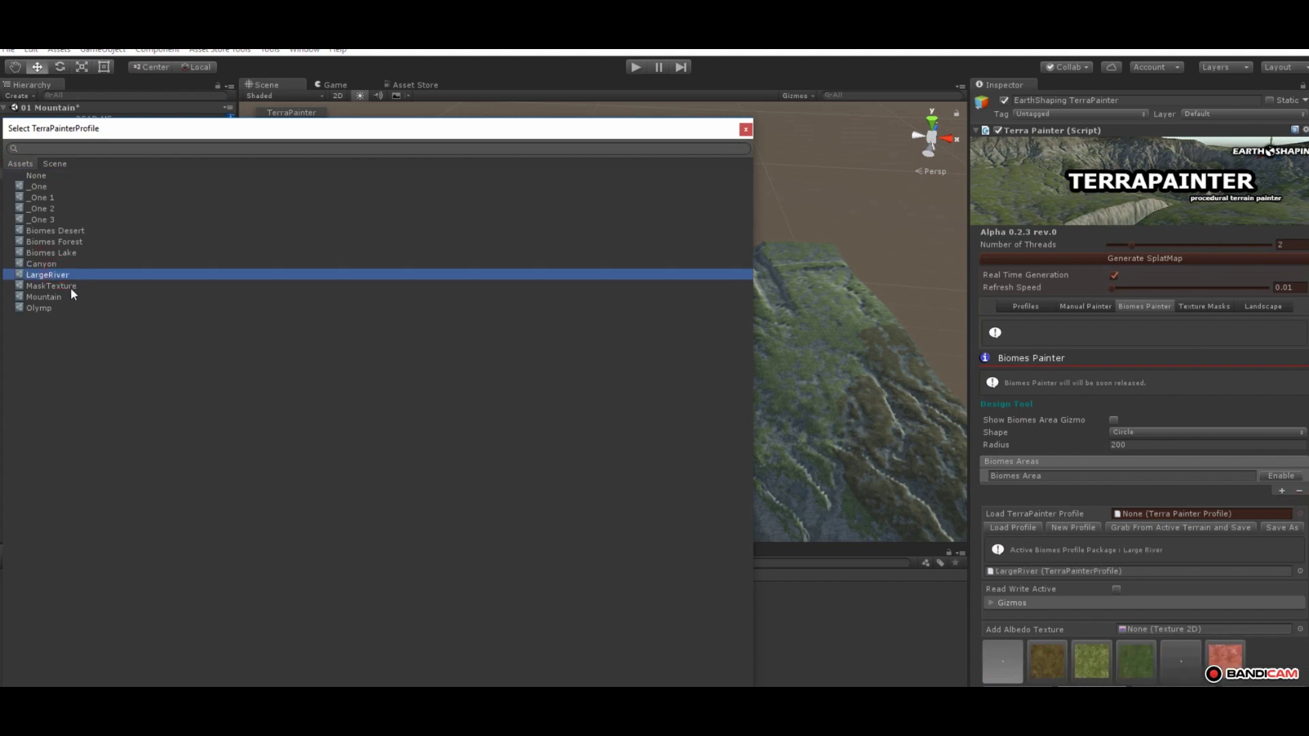
click(75, 232)
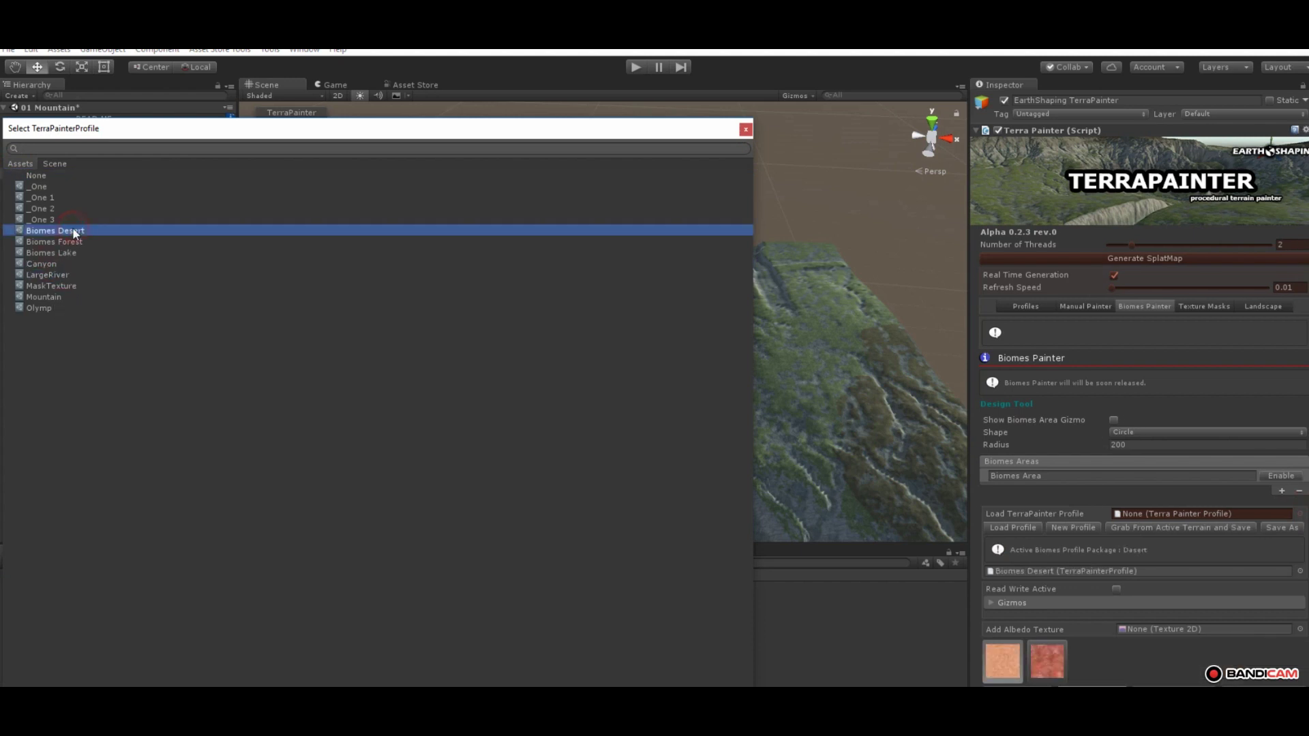
click(745, 130)
Step: Review the Desert profile's texture settings and enable the biome area so it is painted on the terrain
right_drag(716, 388, 614, 402)
middle_drag(614, 402, 287, 417)
alt+drag(288, 421, 575, 350)
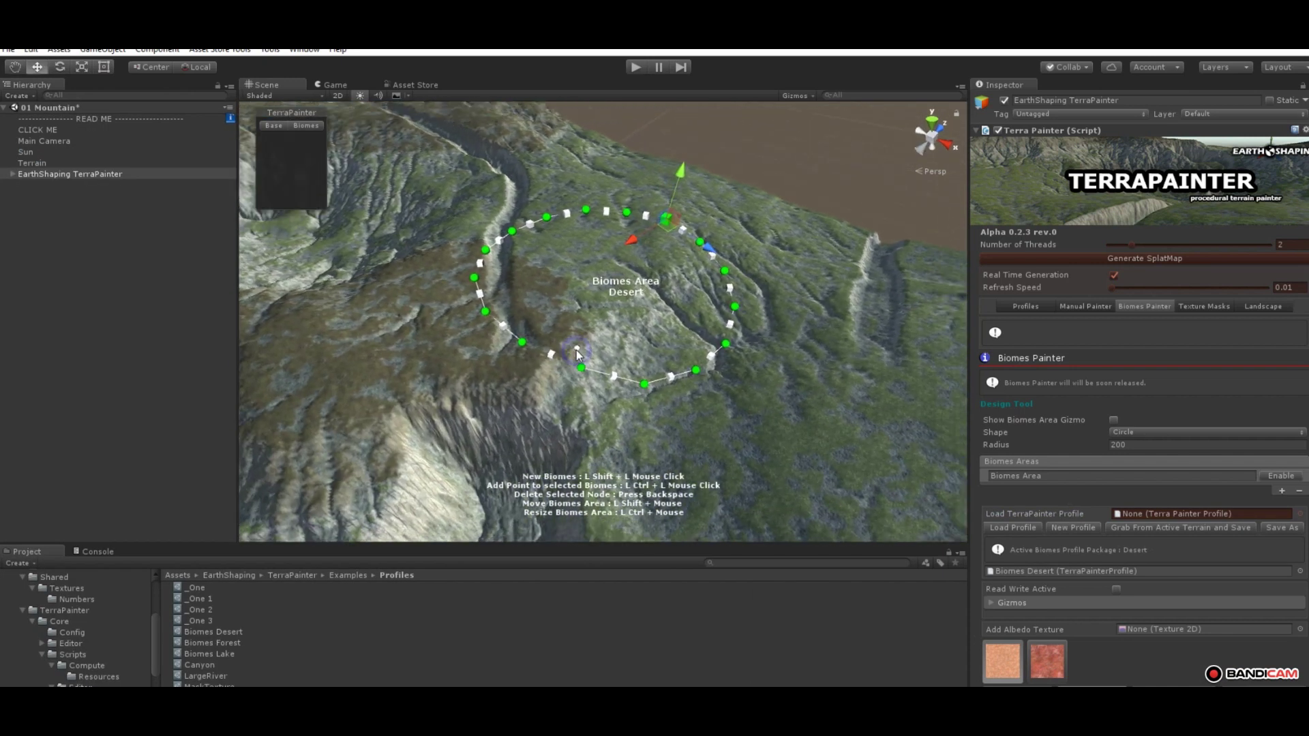
middle_drag(575, 350, 591, 340)
scroll(1215, 507, down, 5)
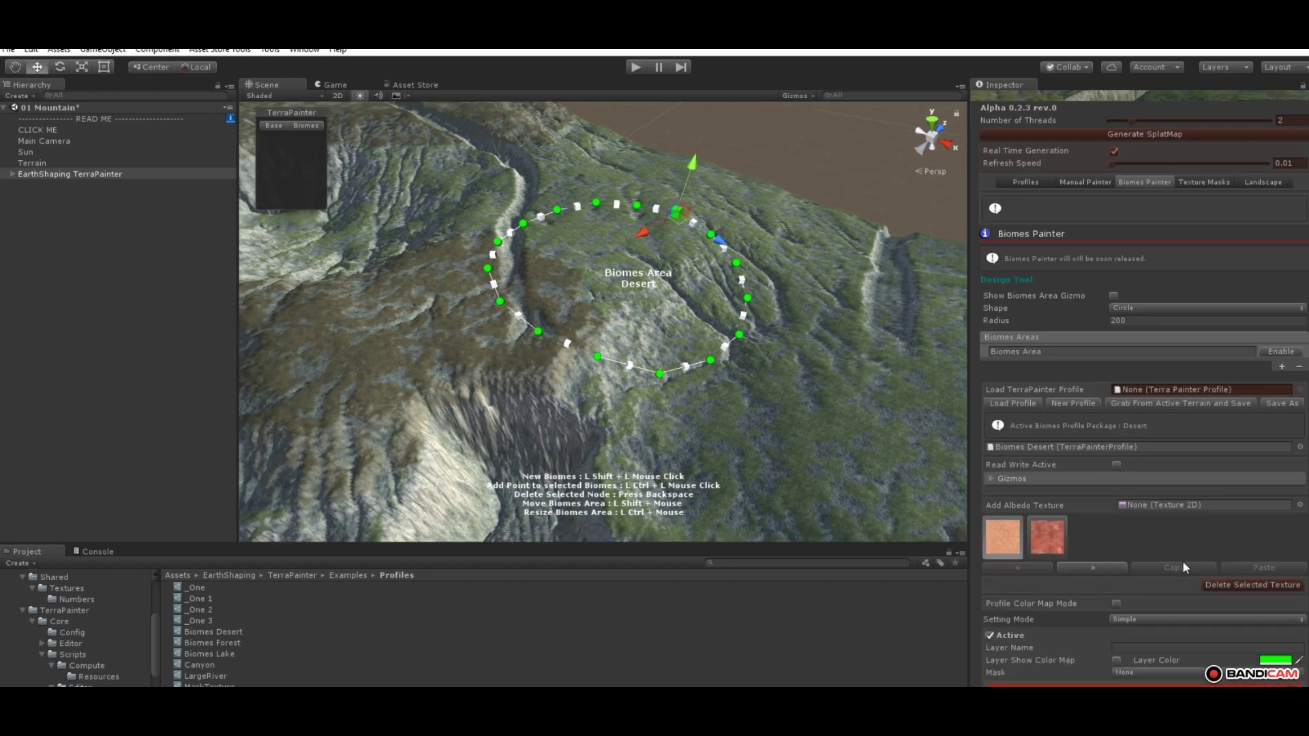
scroll(1239, 604, down, 3)
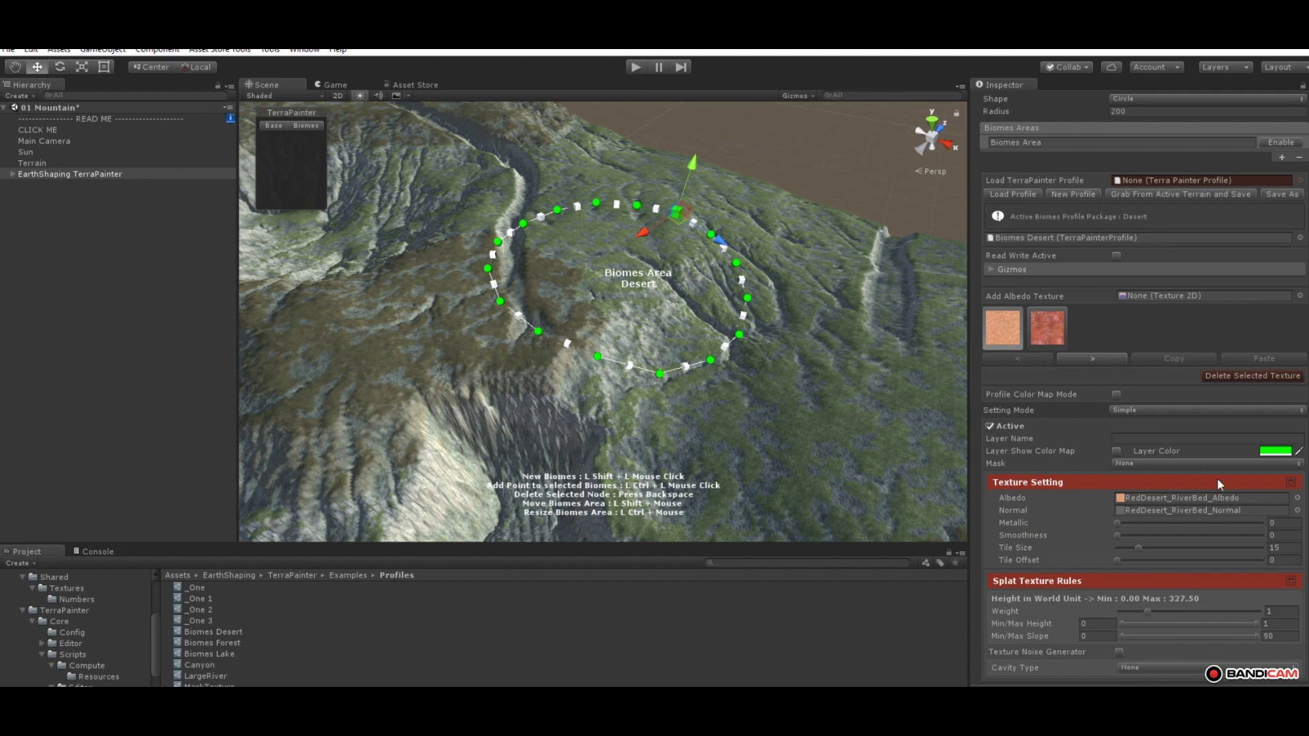
scroll(1181, 419, up, 2)
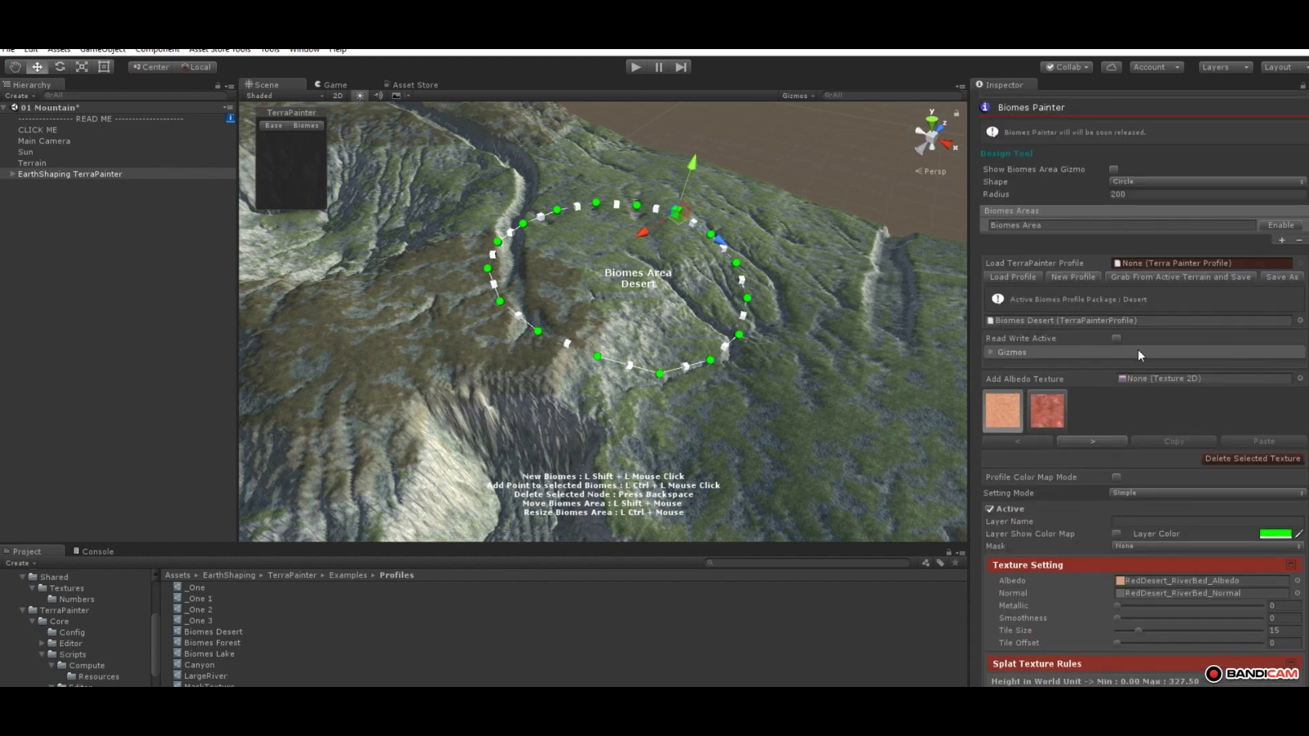
scroll(1143, 329, up, 2)
scroll(1175, 293, down, 2)
click(1283, 226)
Step: Resize the Desert biome area on the slope up and down, leaving it clearly larger than originally placed
mouse_move(860, 319)
middle_down()
mouse_move(702, 382)
mouse_move(546, 418)
mouse_move(480, 474)
middle_up()
right_drag(558, 397, 579, 277)
middle_drag(578, 277, 594, 251)
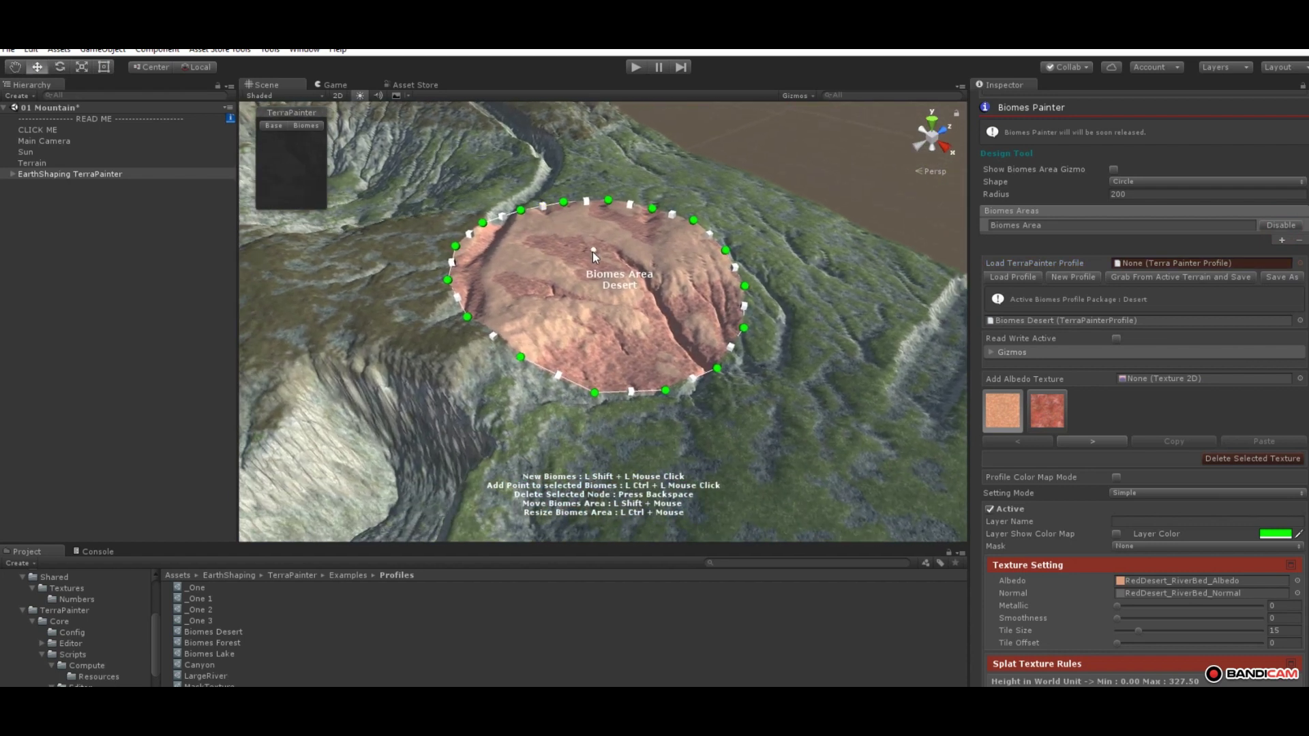
scroll(593, 252, up, 1)
middle_drag(620, 295, 621, 279)
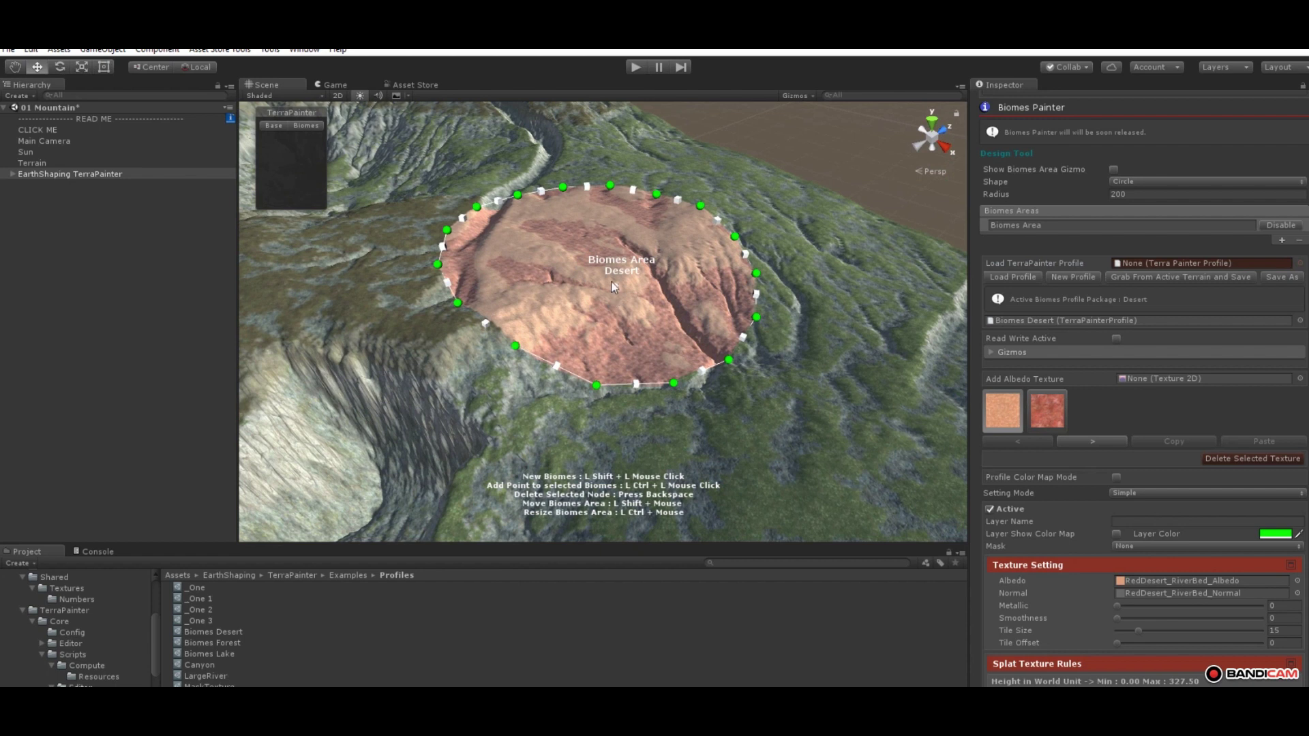
ctrl+drag(615, 245, 613, 267)
ctrl+scroll(614, 269, up, 5)
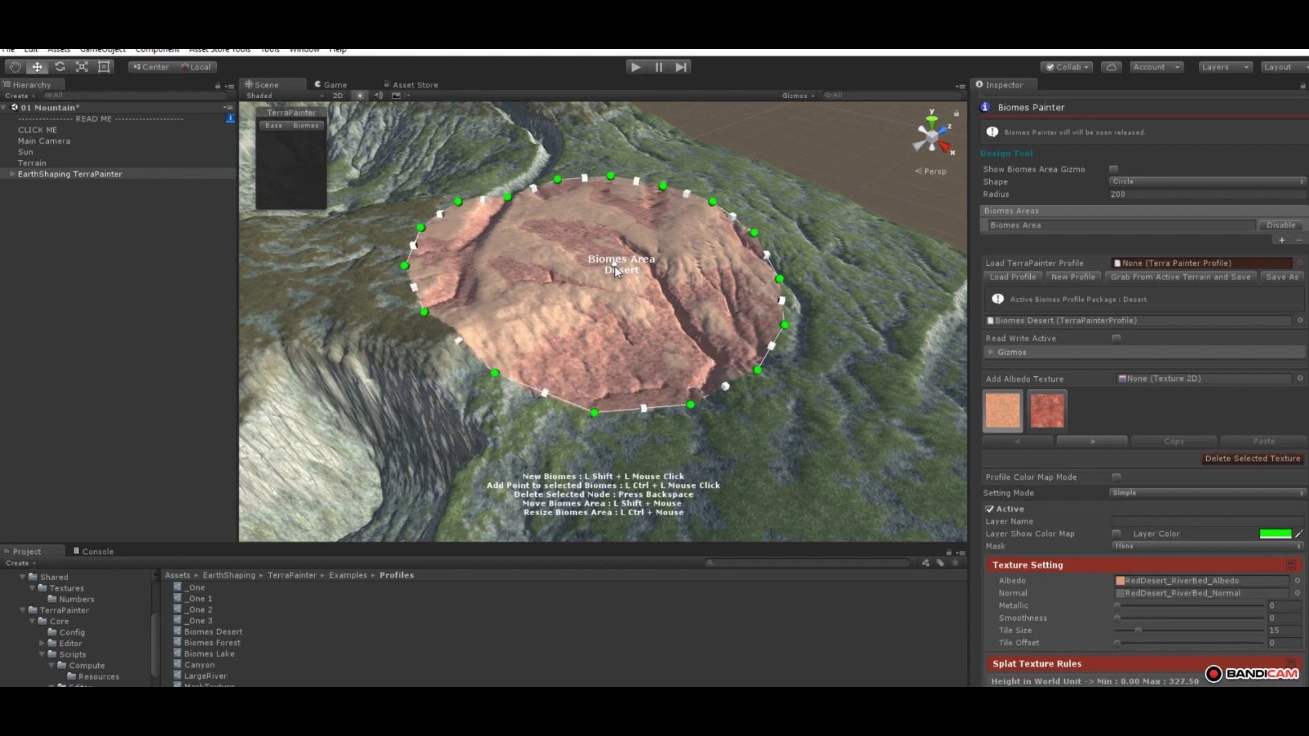
ctrl+scroll(615, 267, down, 5)
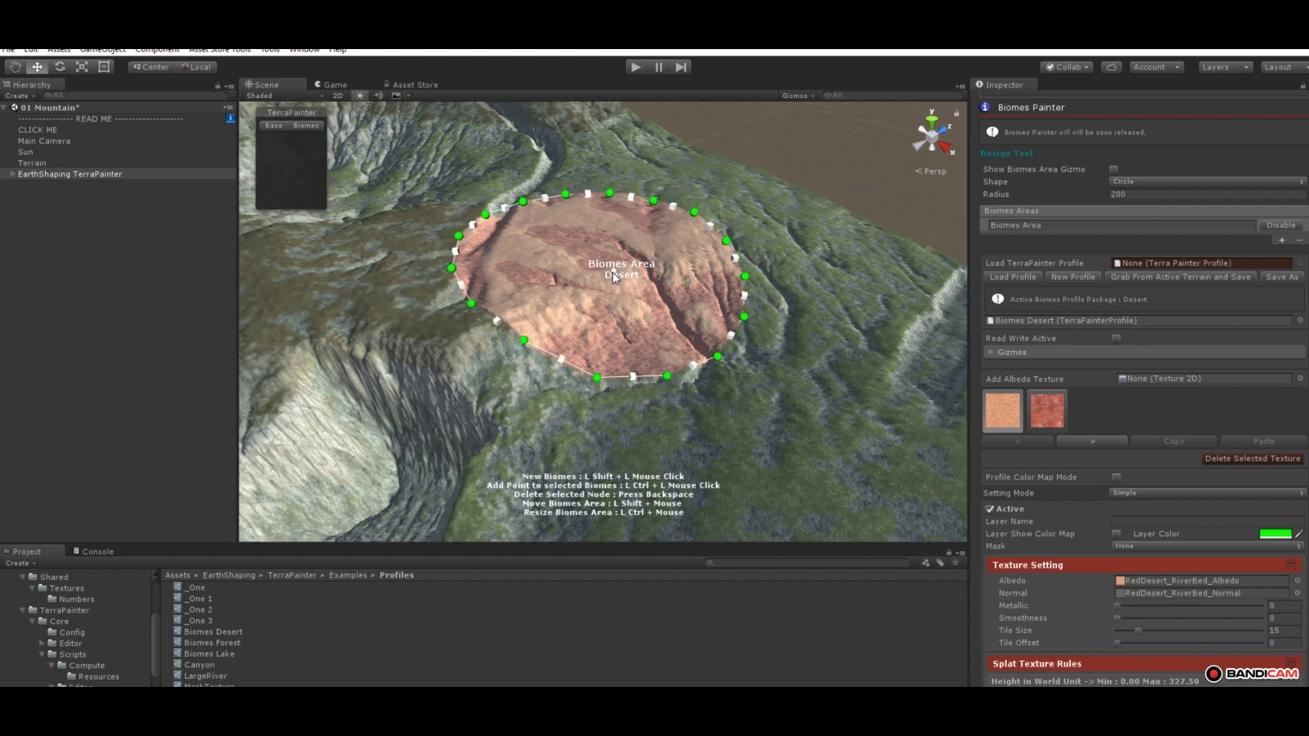
middle_drag(613, 272, 618, 299)
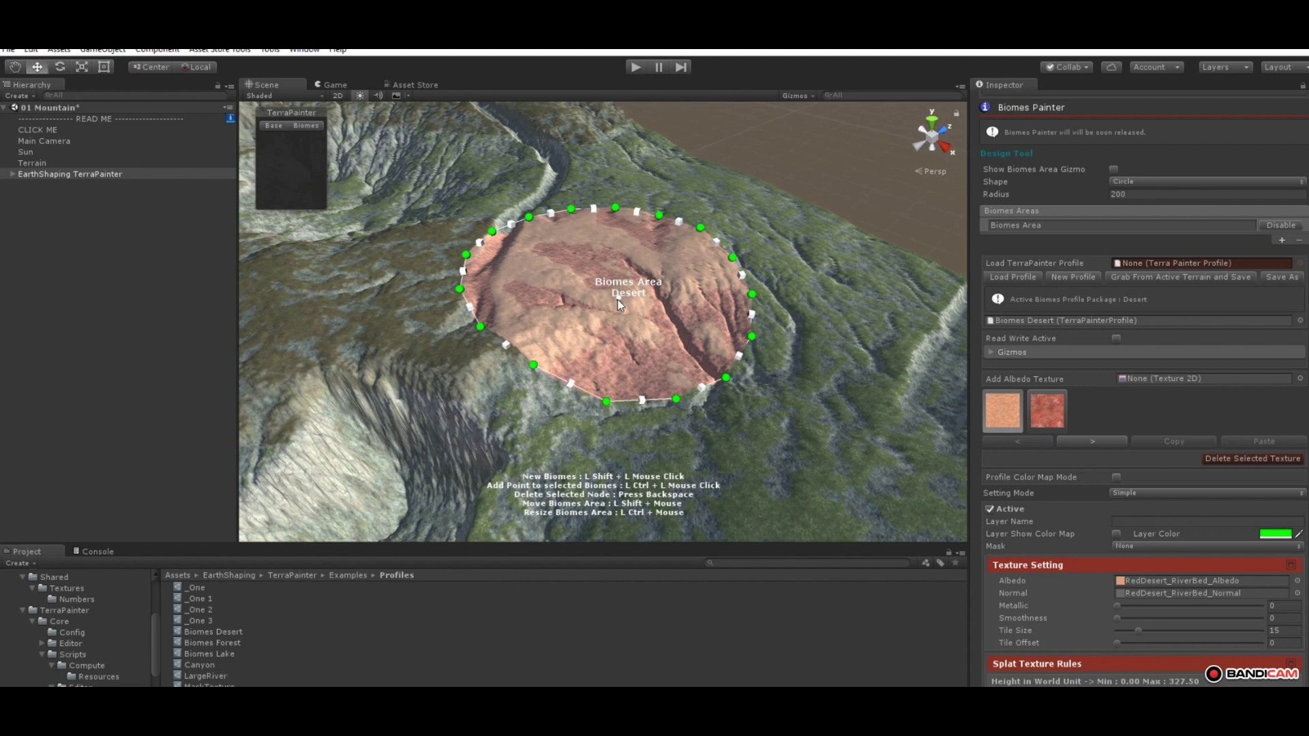
ctrl+scroll(617, 304, up, 5)
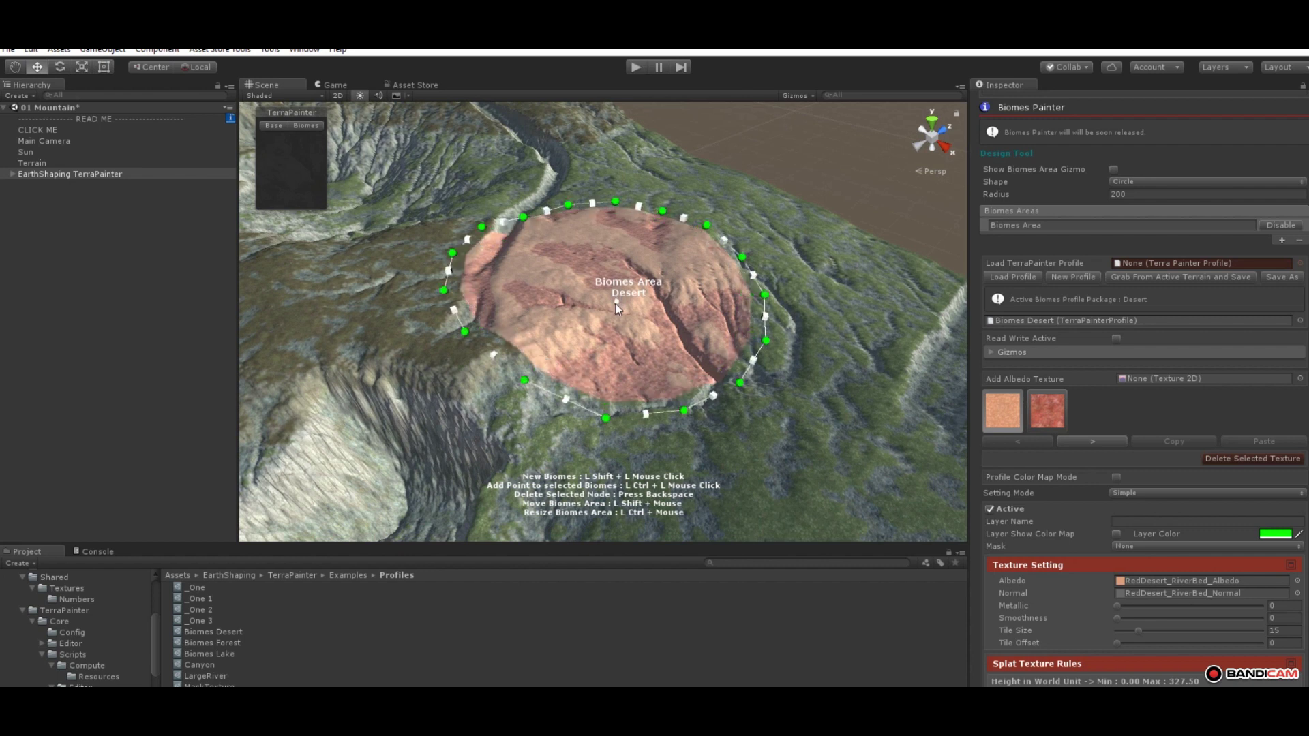
ctrl+scroll(616, 303, down, 4)
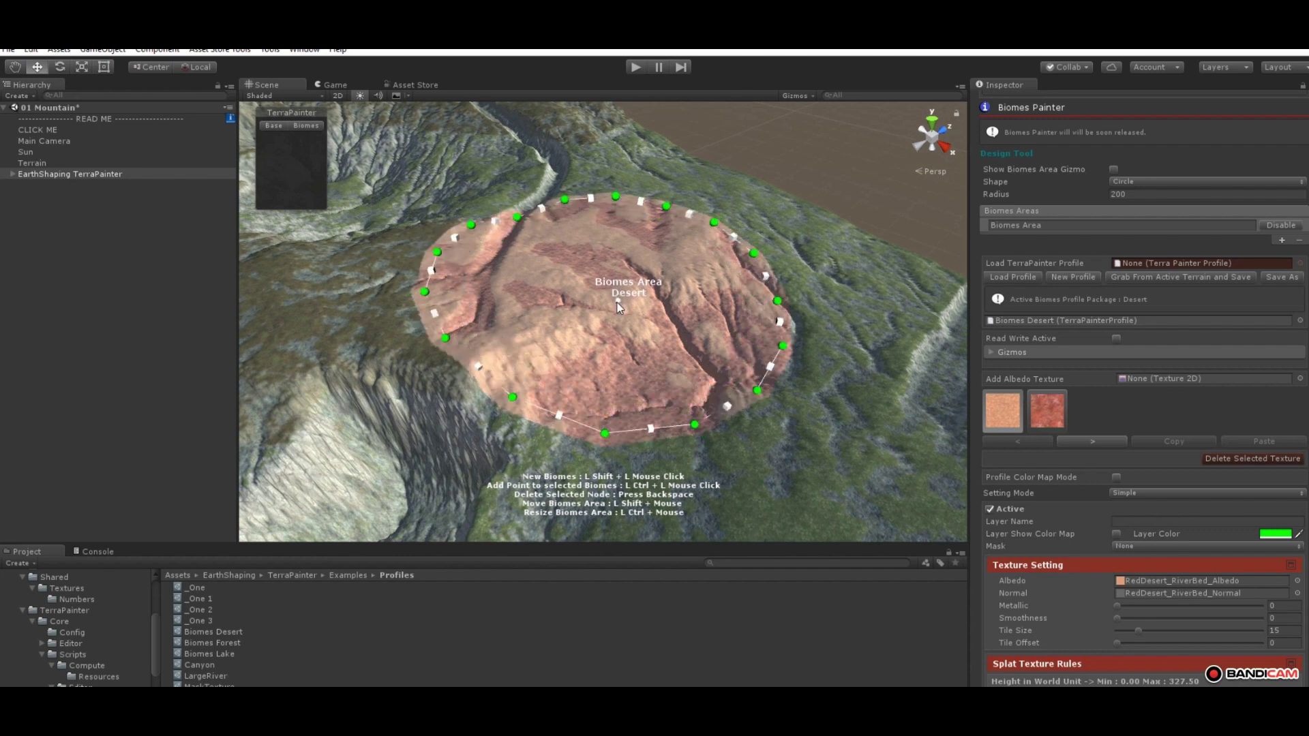
ctrl+scroll(617, 301, up, 6)
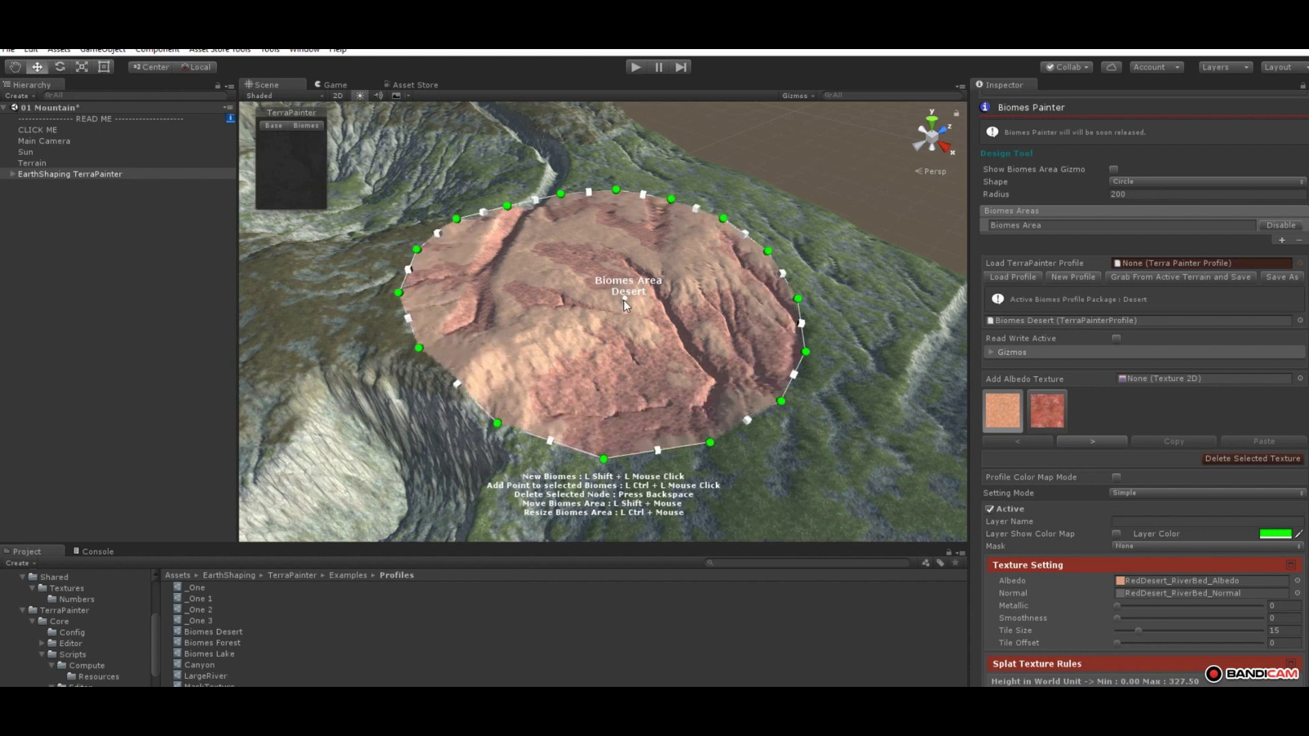
ctrl+scroll(625, 296, down, 4)
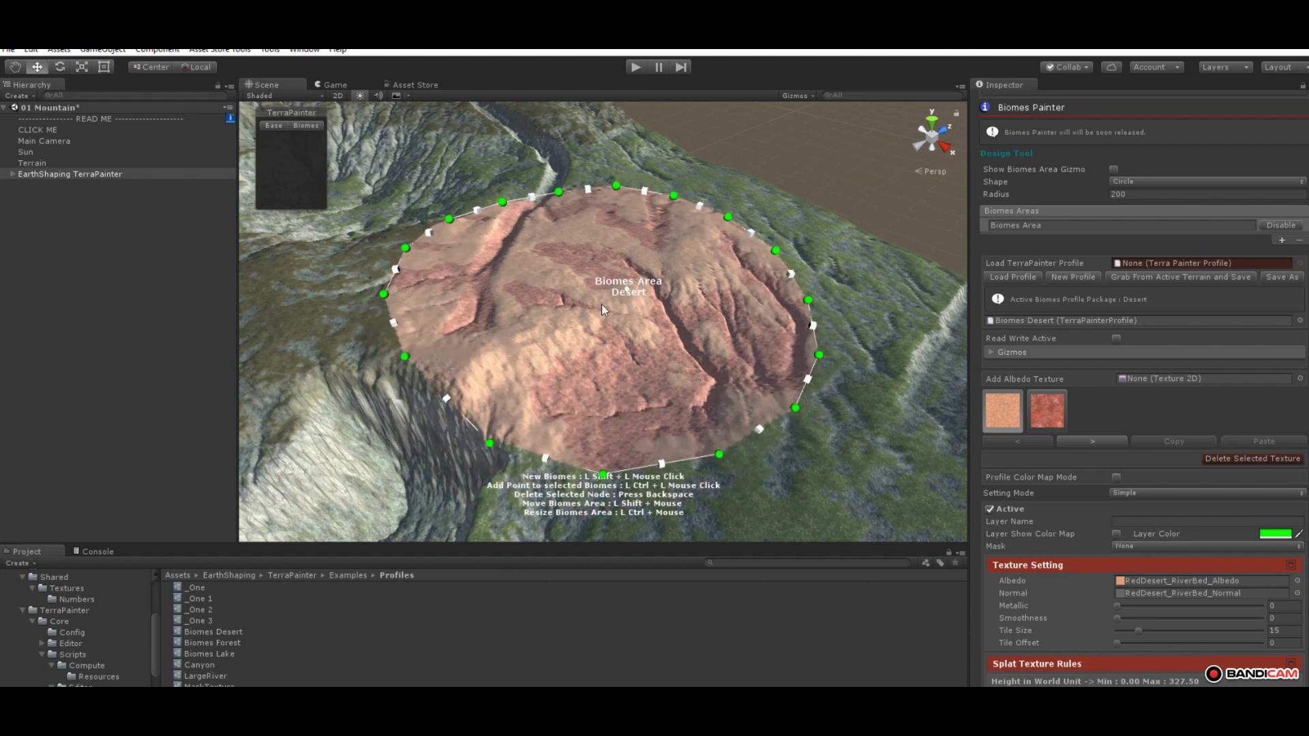
Step: Move the Desert biome area over the neighbouring cliff and pull two of its boundary nodes outward on the grassy side
alt+drag(613, 326, 585, 236)
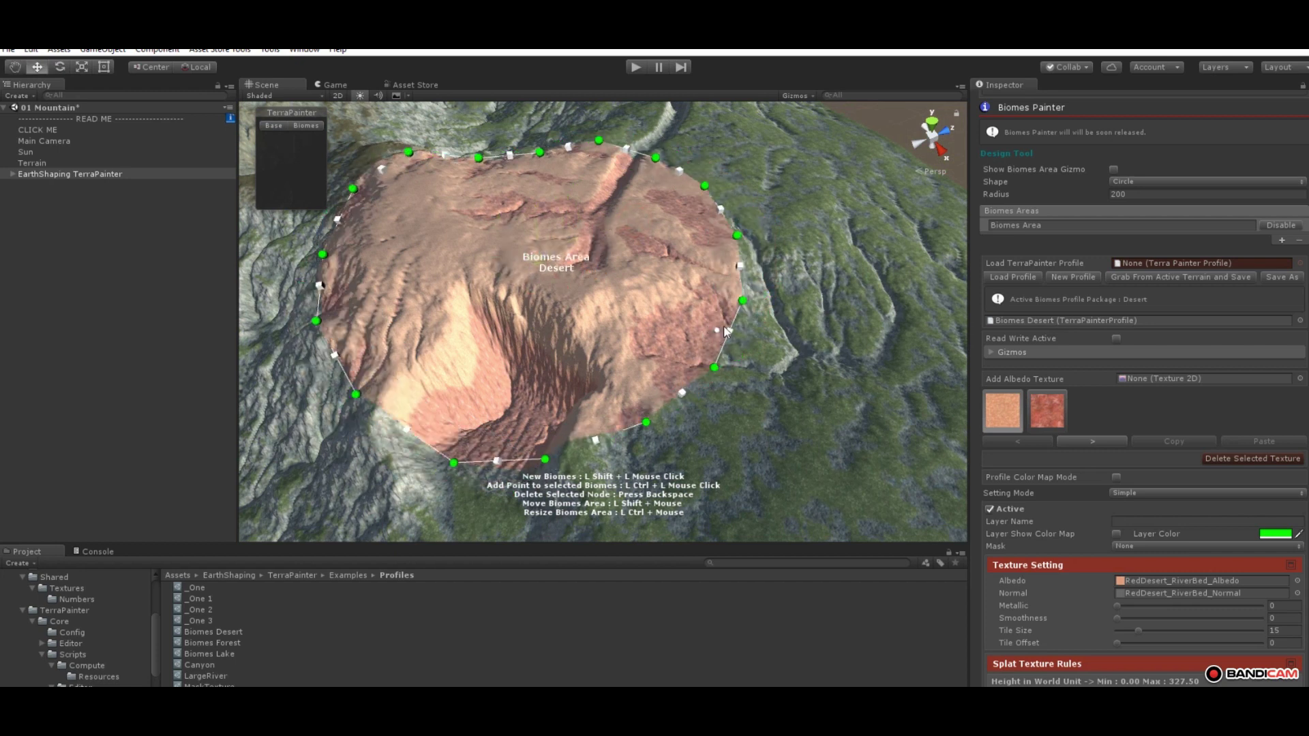
scroll(755, 304, up, 1)
click(756, 307)
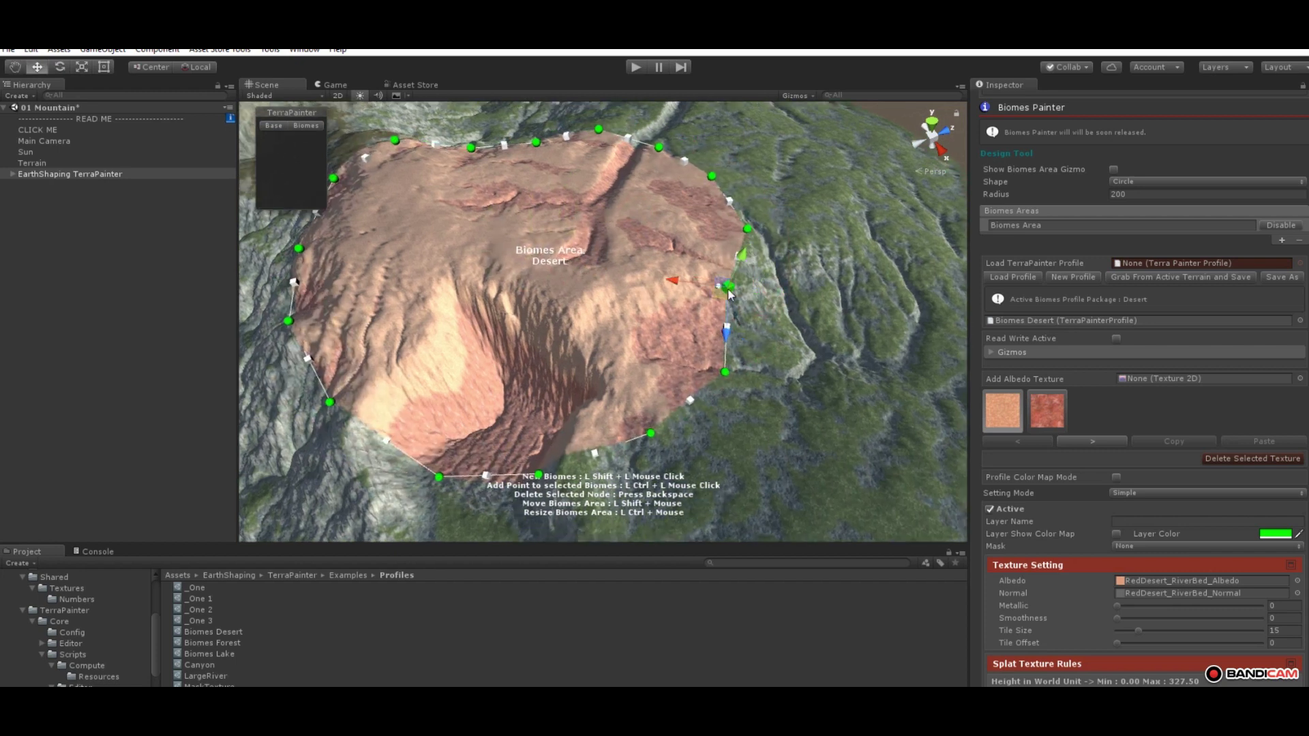
drag(760, 309, 784, 306)
click(726, 375)
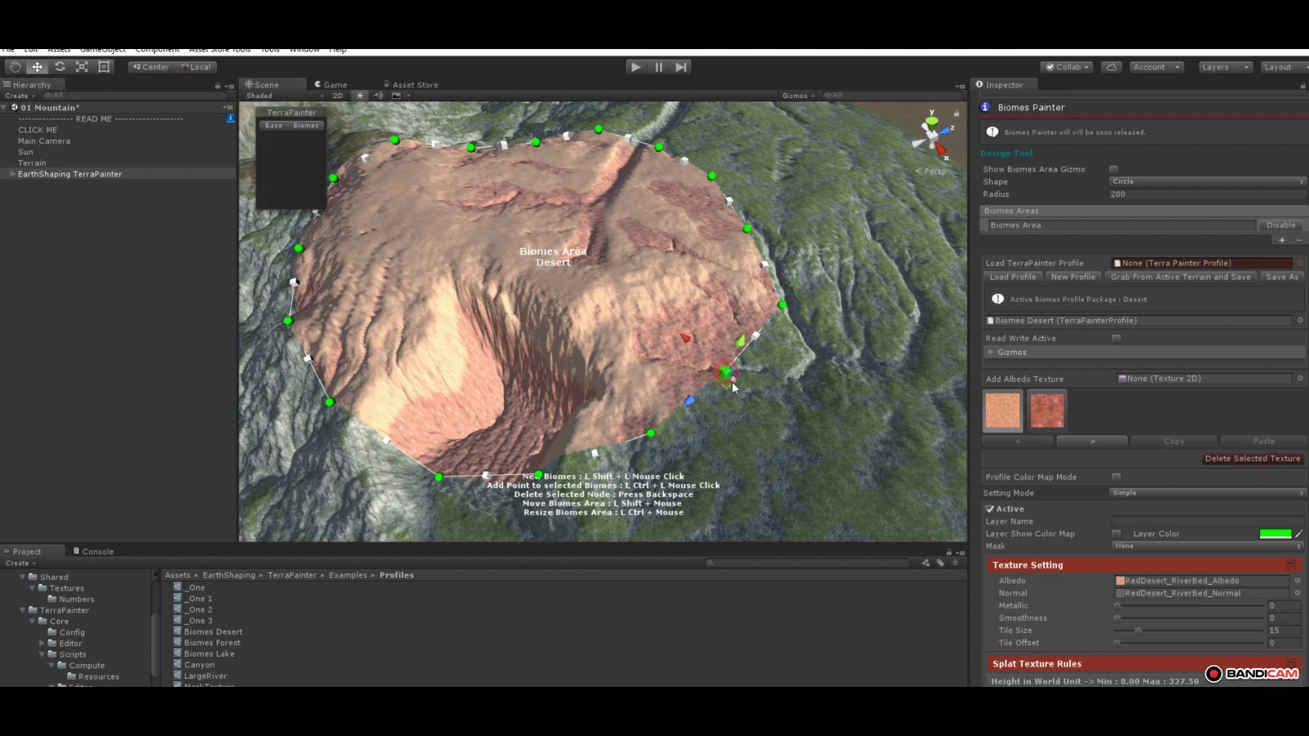
drag(738, 385, 750, 416)
Step: Examine the reshaped Desert biome area and its boundary on the terrain from several sides and distances
scroll(803, 260, up, 2)
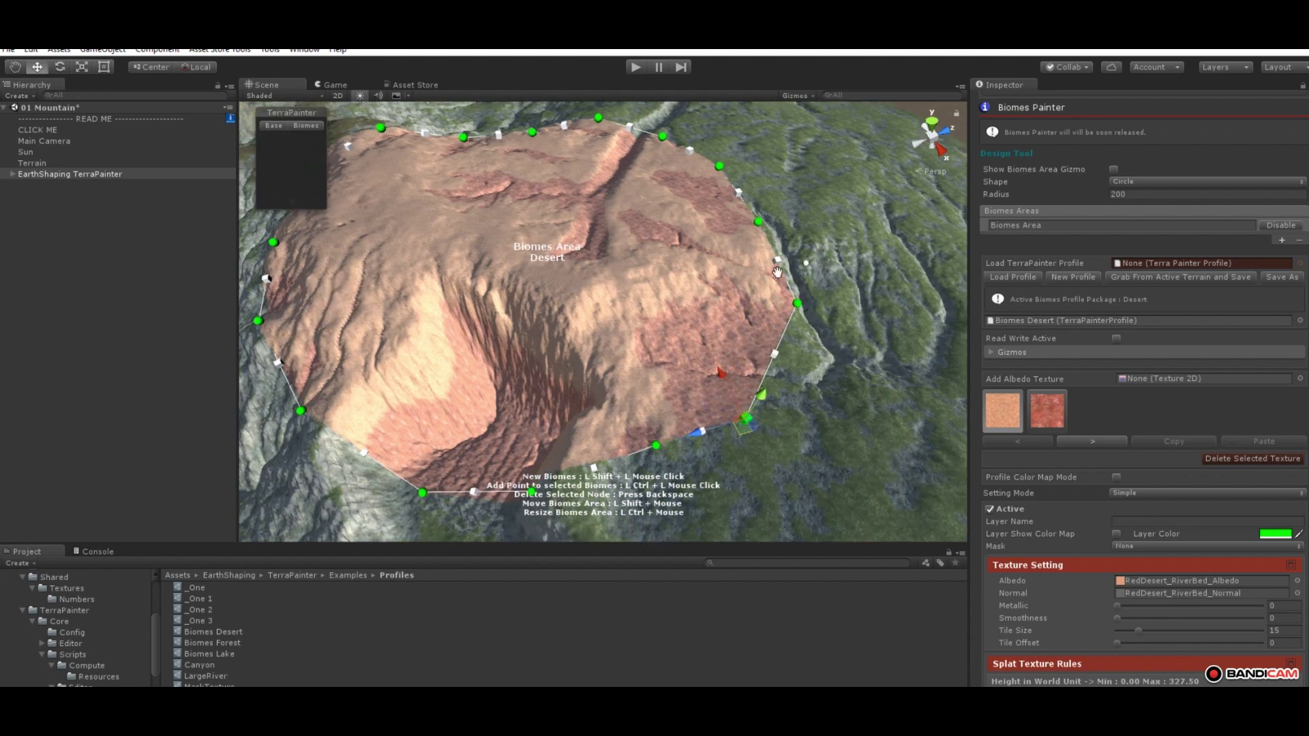
middle_drag(658, 289, 702, 378)
right_drag(702, 378, 876, 310)
alt+drag(878, 312, 740, 363)
click(620, 340)
right_drag(680, 293, 586, 323)
middle_drag(586, 323, 666, 411)
right_drag(776, 314, 579, 347)
middle_drag(579, 347, 549, 330)
middle_drag(628, 252, 794, 243)
middle_drag(682, 324, 882, 280)
right_drag(882, 279, 809, 336)
right_drag(502, 350, 725, 378)
alt+drag(725, 376, 1013, 452)
Step: Add a second entry to the biomes areas list and name it New Biome
scroll(1205, 398, up, 4)
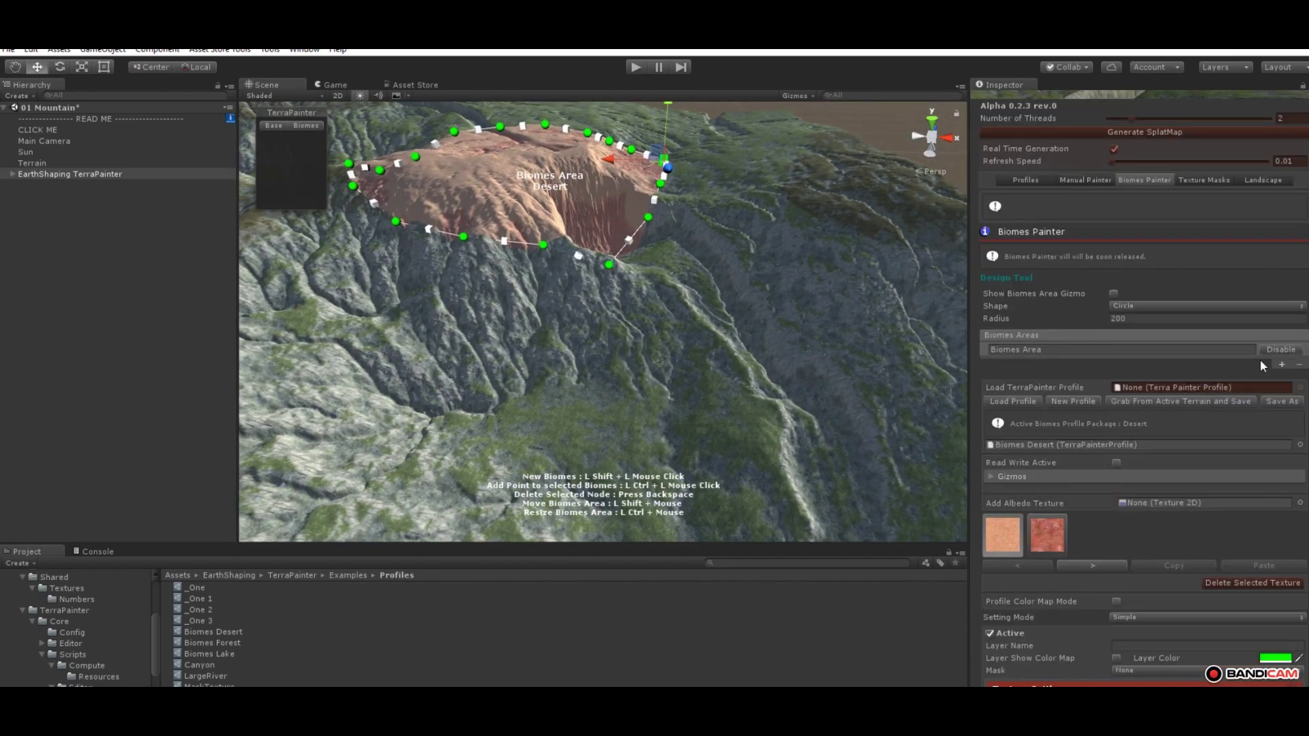
click(1282, 366)
scroll(1119, 362, up, 4)
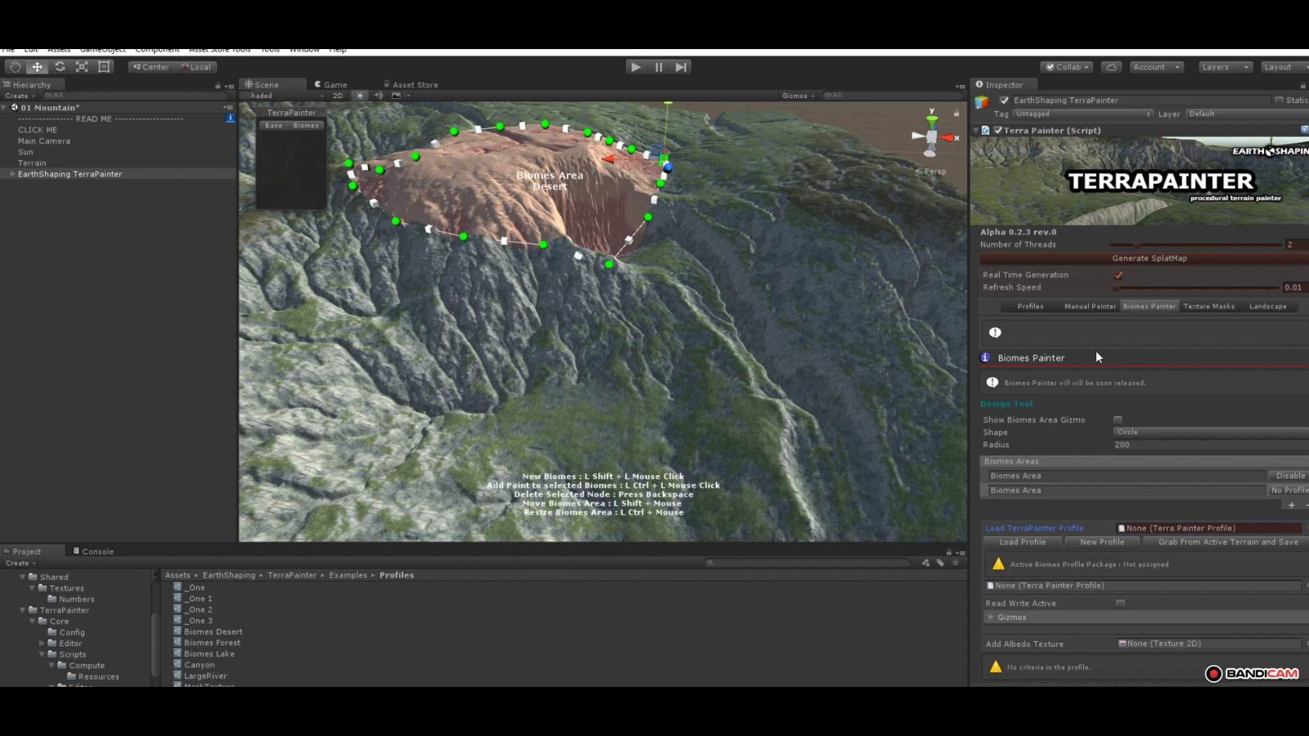
click(1092, 491)
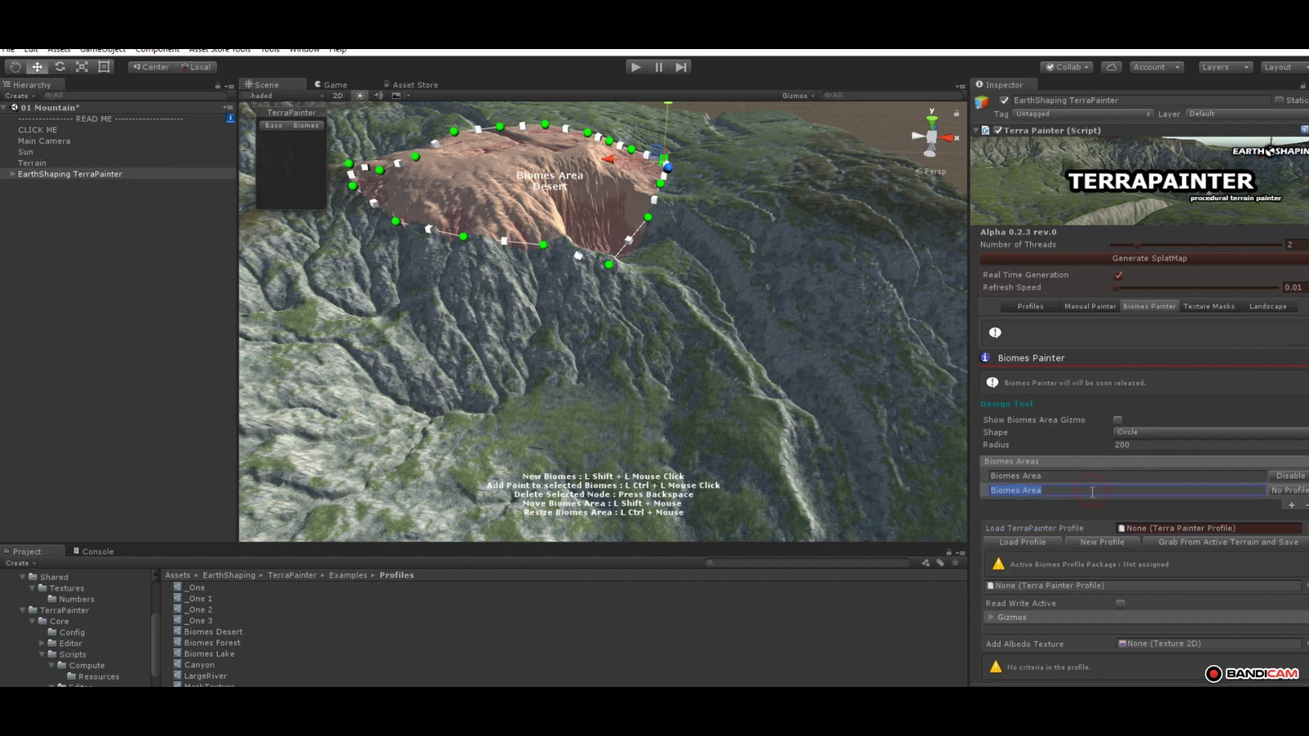
text(New Biome)
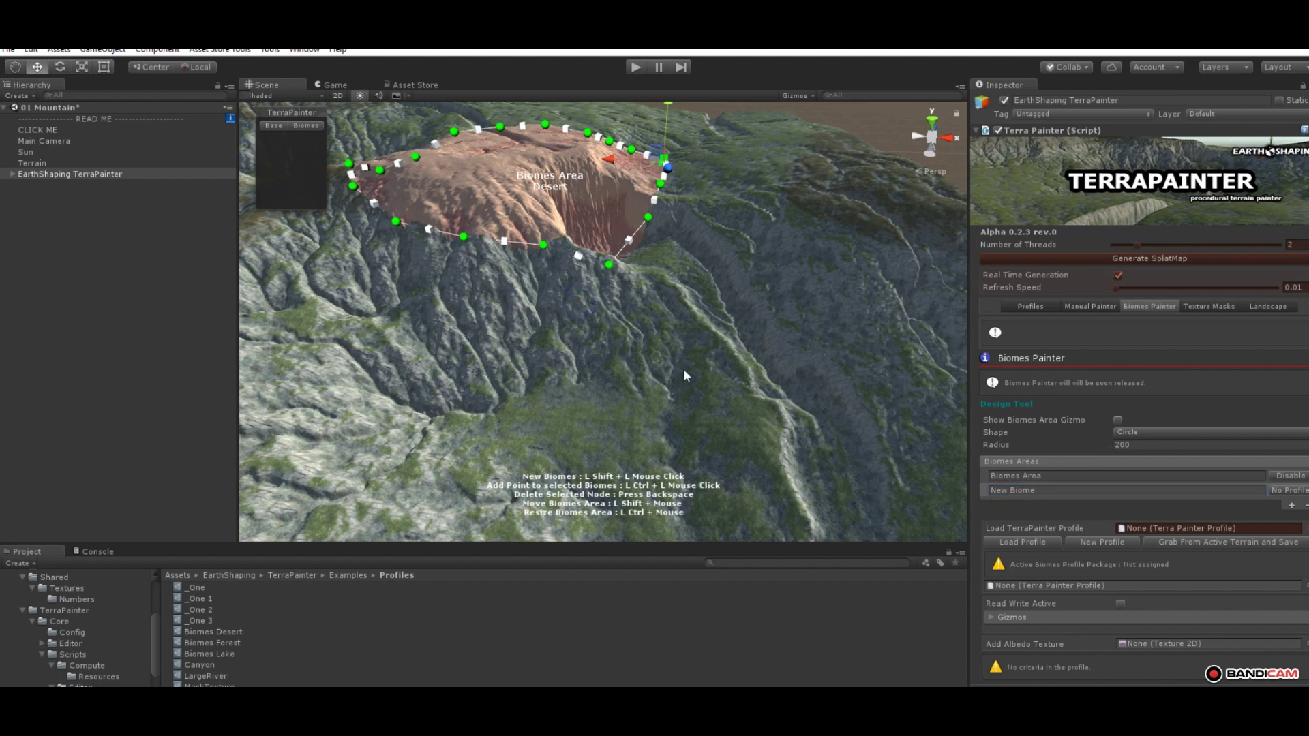
Step: Select the New Biome area and outline it with five boundary points on the grassy slope below the Desert area
click(986, 476)
click(986, 491)
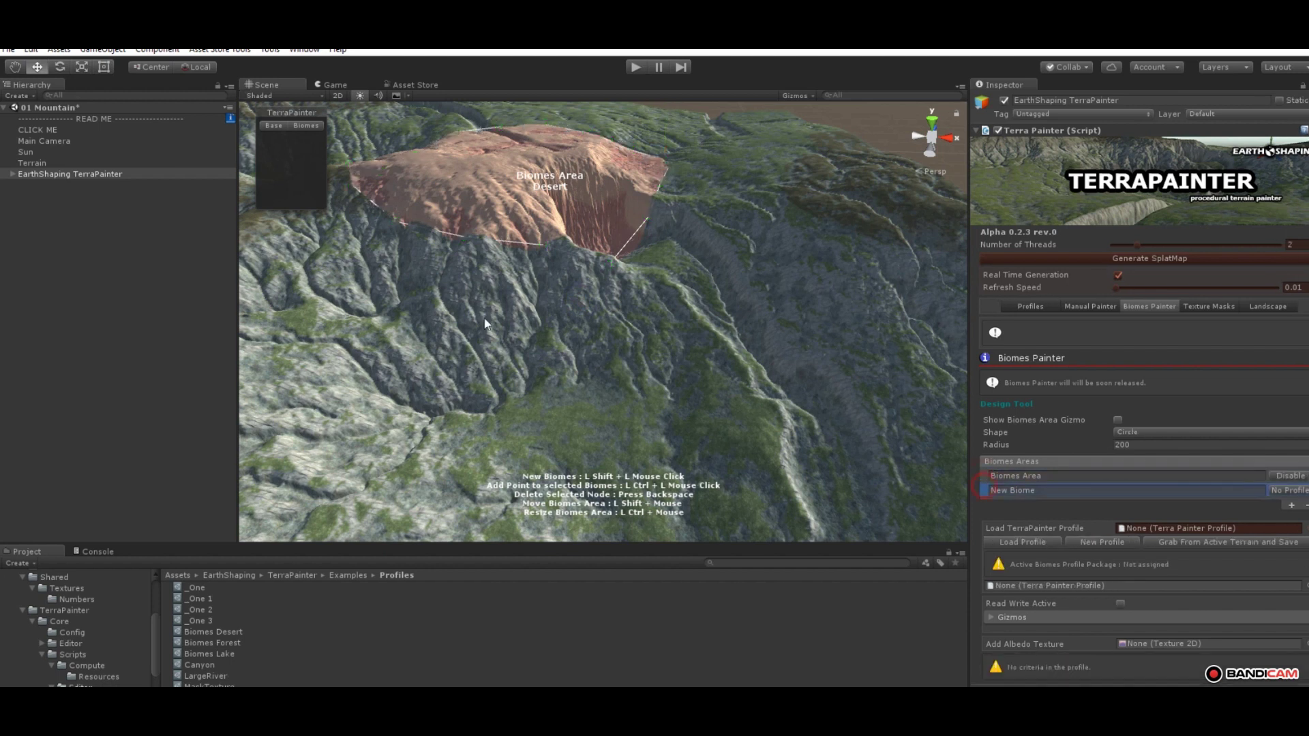
scroll(535, 362, down, 3)
middle_drag(535, 362, 799, 332)
right_drag(799, 332, 723, 344)
middle_drag(723, 345, 532, 325)
ctrl+click(427, 293)
ctrl+click(448, 421)
ctrl+click(704, 486)
ctrl+click(793, 356)
ctrl+click(688, 296)
alt+drag(686, 370, 778, 307)
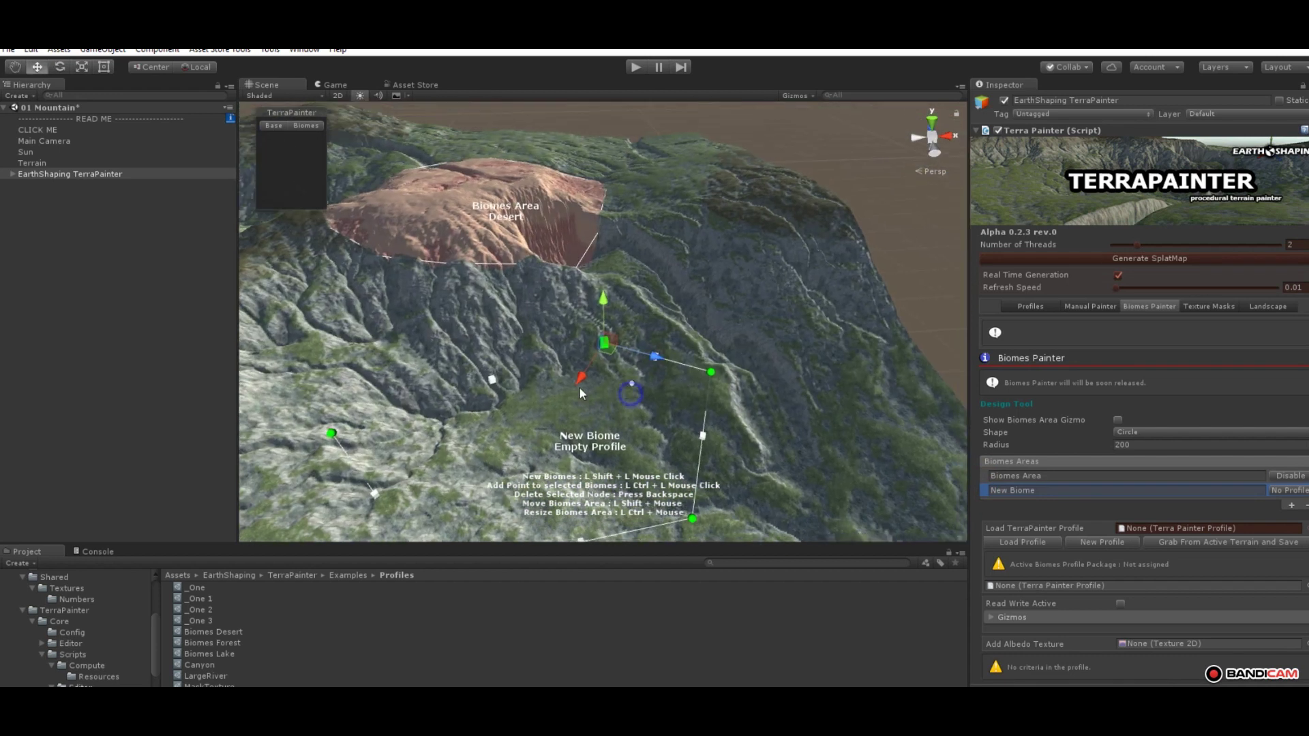
Step: Add a sixth boundary point to New Biome and reposition it on the uphill side facing the Desert area
middle_drag(505, 419, 656, 377)
ctrl+click(646, 366)
drag(679, 397, 648, 366)
middle_drag(724, 421, 703, 380)
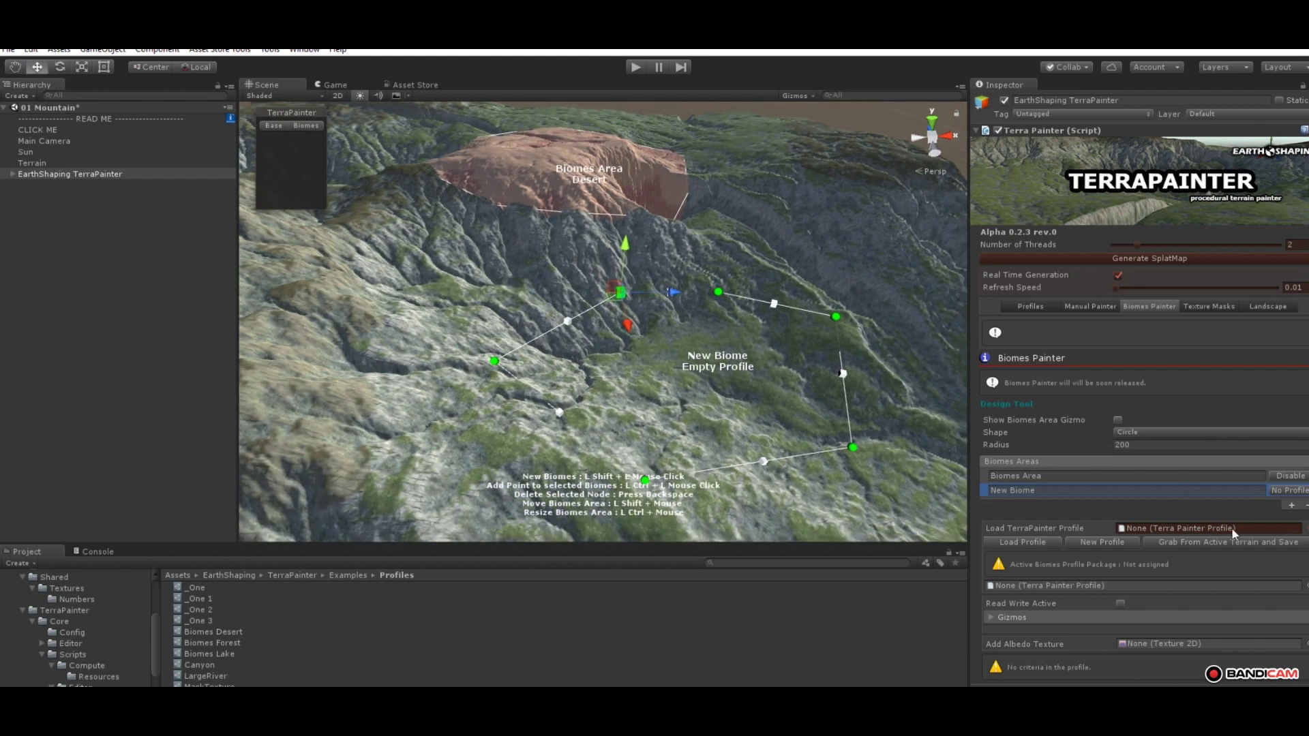
Step: Load the LargeRiver profile into New Biome and enable the area so it is painted on the terrain
click(1303, 529)
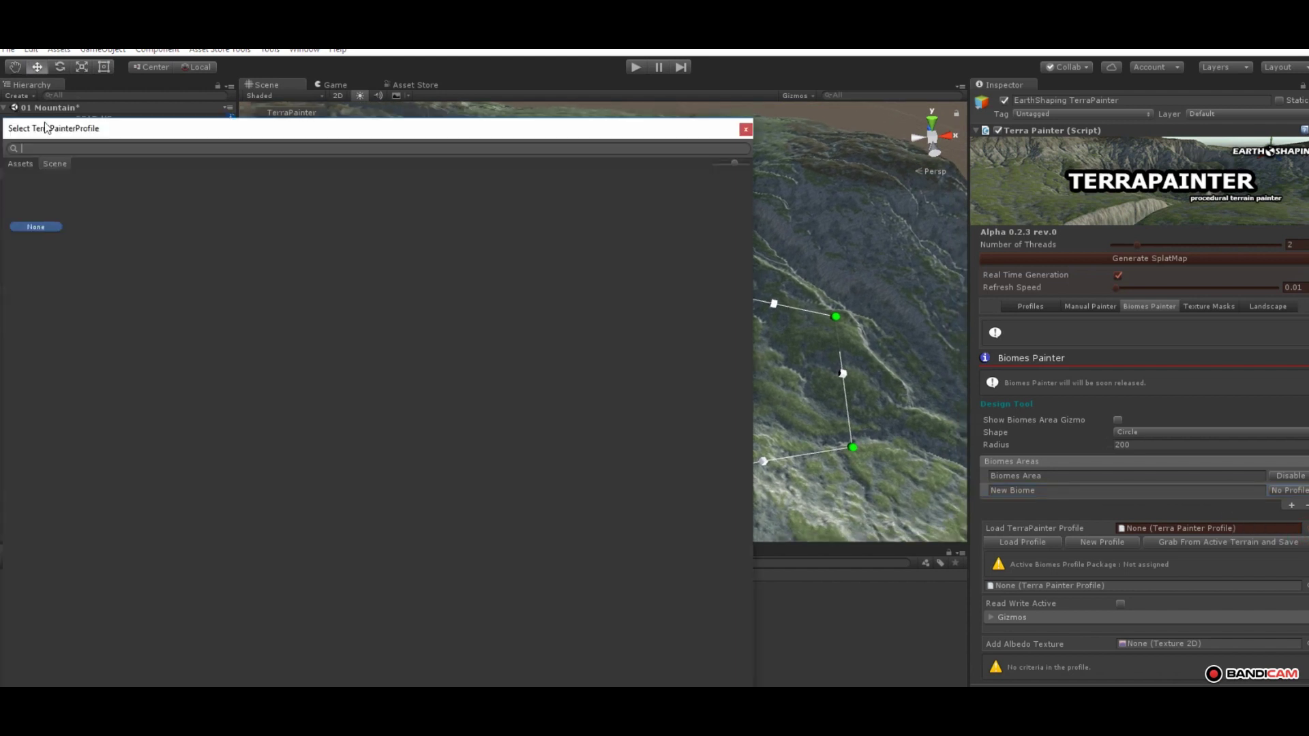
click(19, 166)
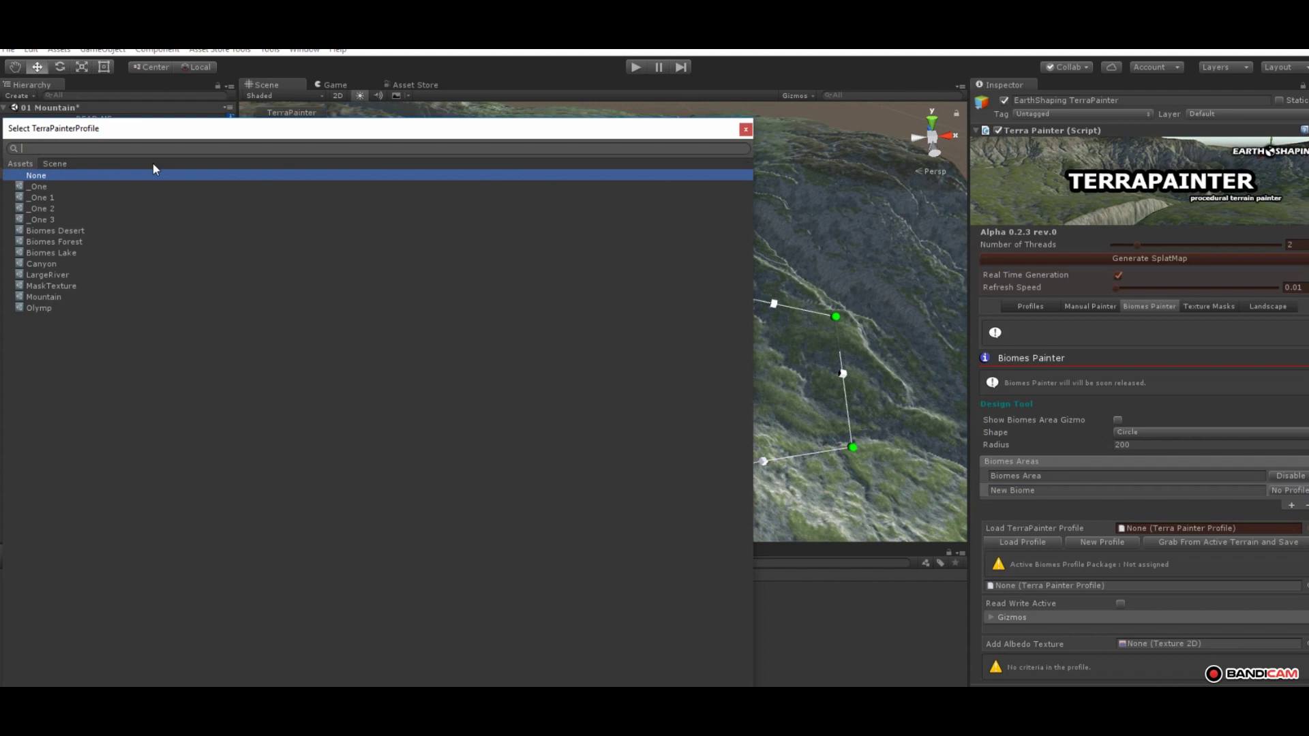
click(57, 275)
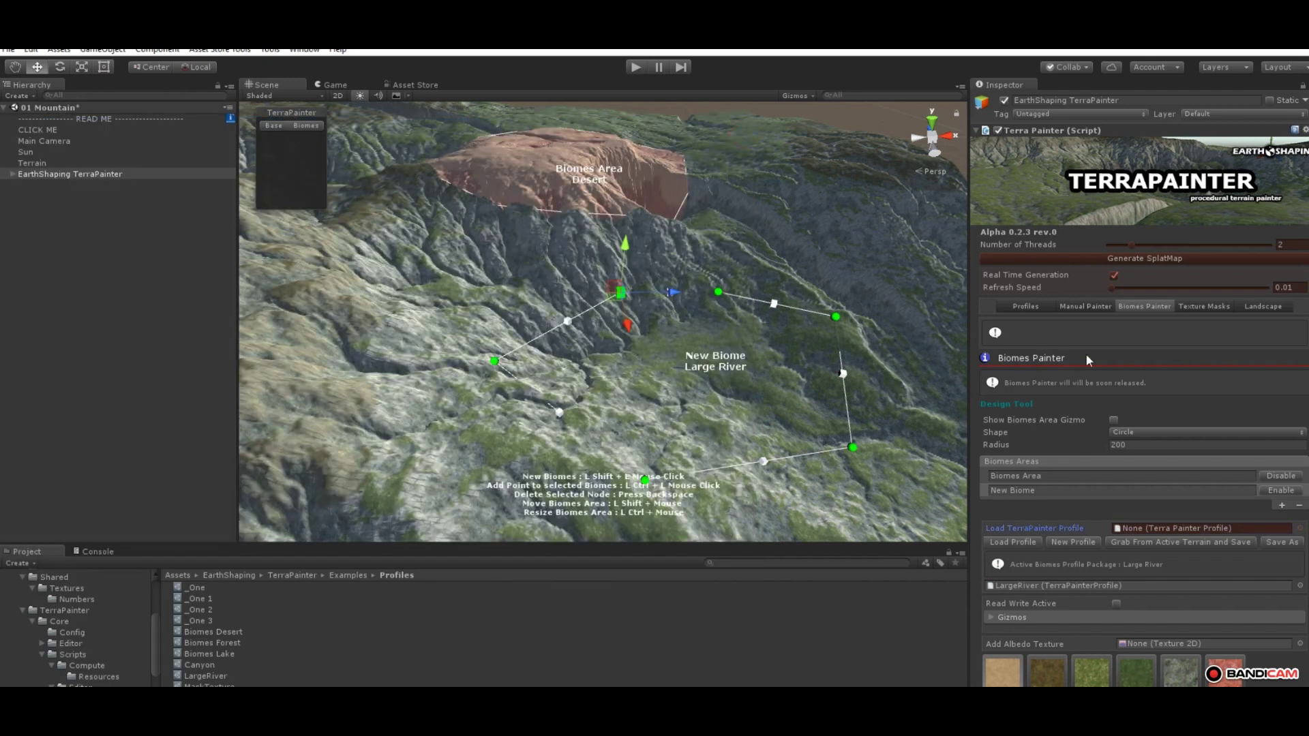
click(1268, 493)
Step: Add another boundary point to New Biome on its grassy side away from the Desert area and pull it outward
right_drag(722, 342, 683, 387)
right_drag(630, 422, 638, 400)
alt+drag(637, 400, 423, 411)
middle_drag(423, 411, 392, 382)
scroll(443, 388, down, 3)
middle_drag(503, 386, 511, 293)
ctrl+click(489, 250)
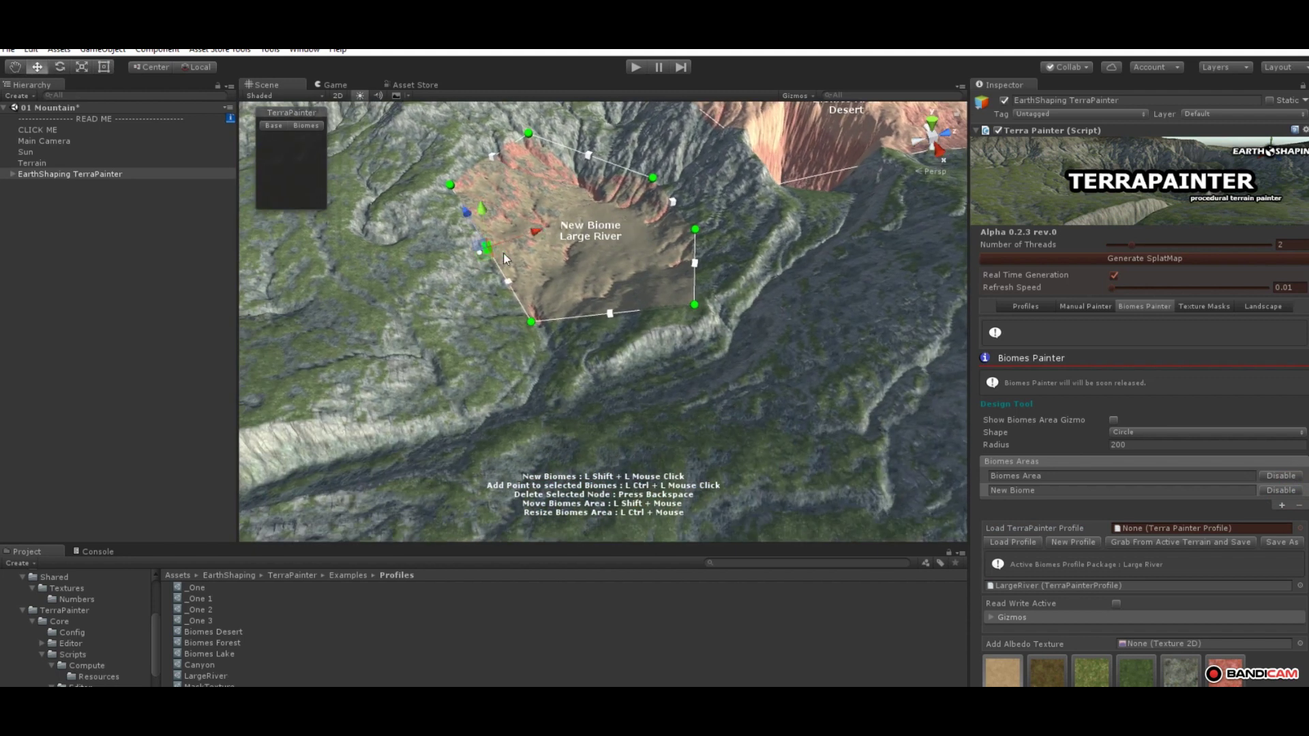
drag(485, 253, 450, 254)
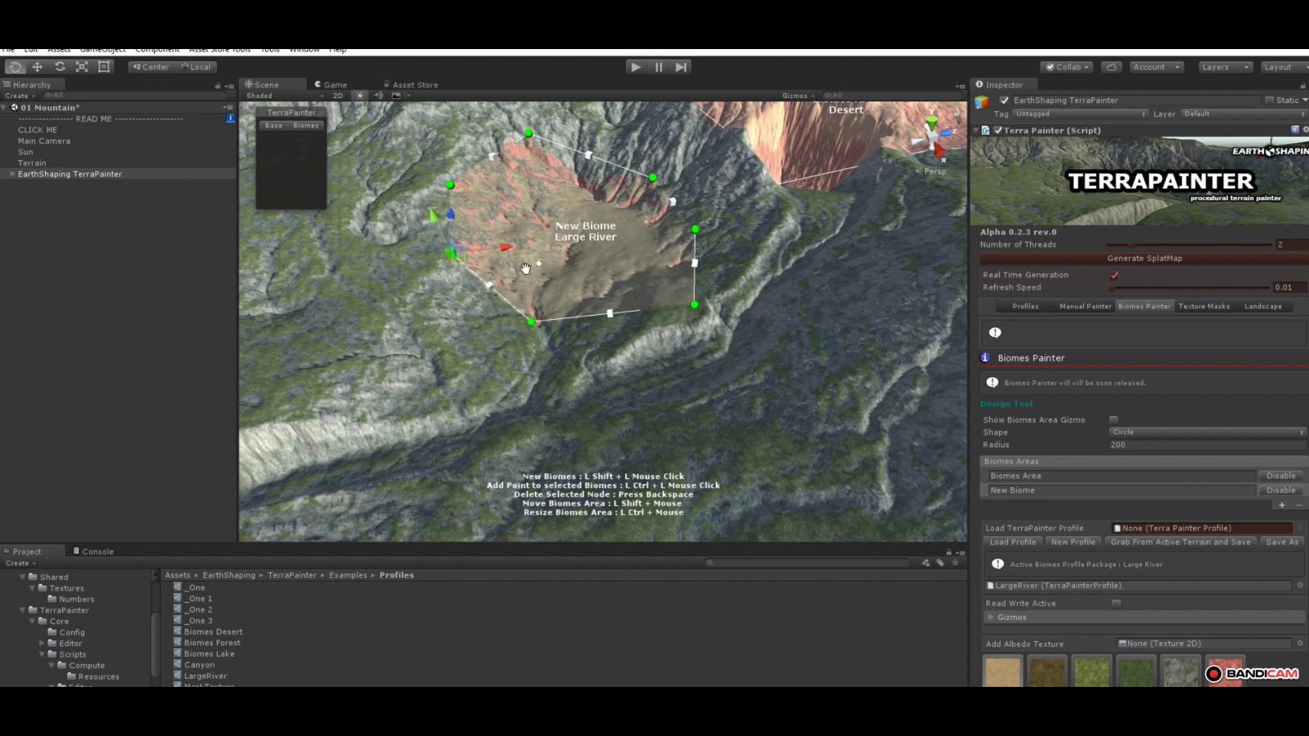
middle_drag(542, 266, 488, 271)
ctrl+drag(503, 266, 510, 251)
alt+drag(545, 211, 513, 230)
scroll(674, 250, down, 3)
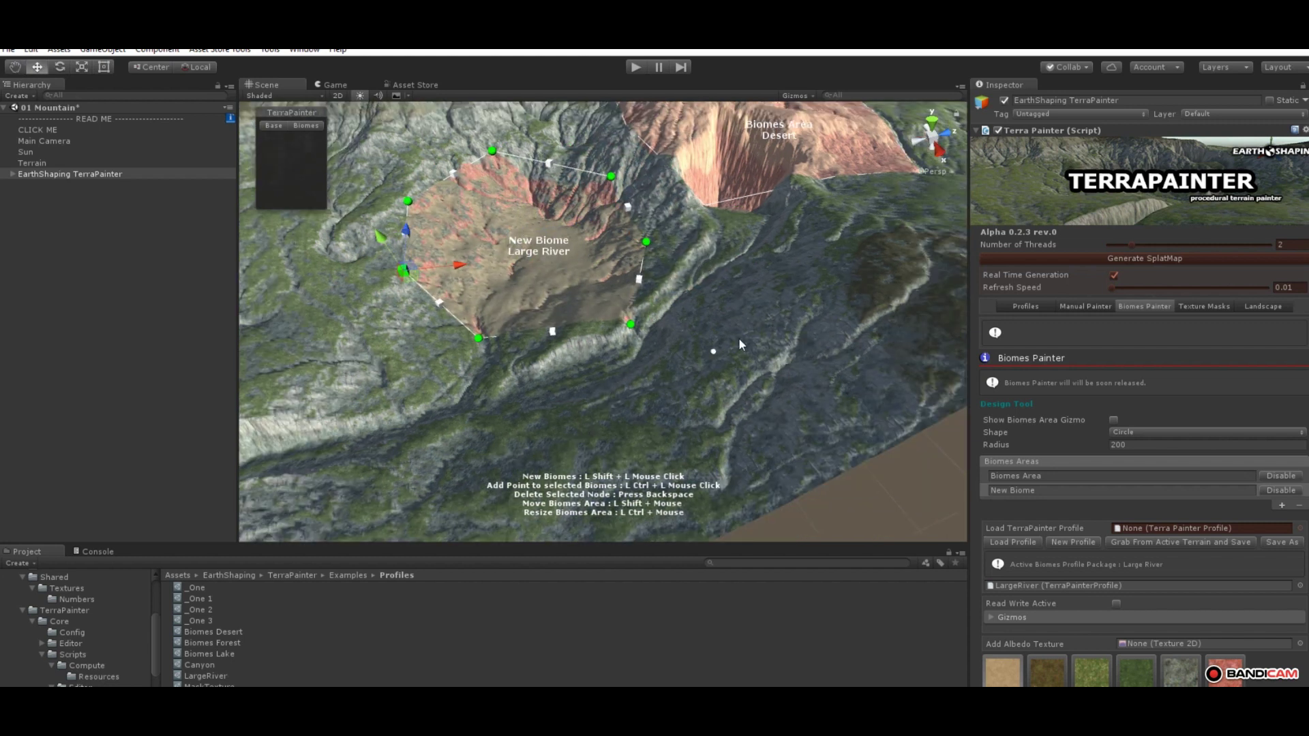
Step: Select the Desert biome area and examine it together with the Large River area from several sides of the mountain
scroll(714, 353, down, 5)
right_drag(725, 342, 694, 330)
click(762, 181)
drag(847, 209, 873, 249)
right_drag(661, 273, 796, 265)
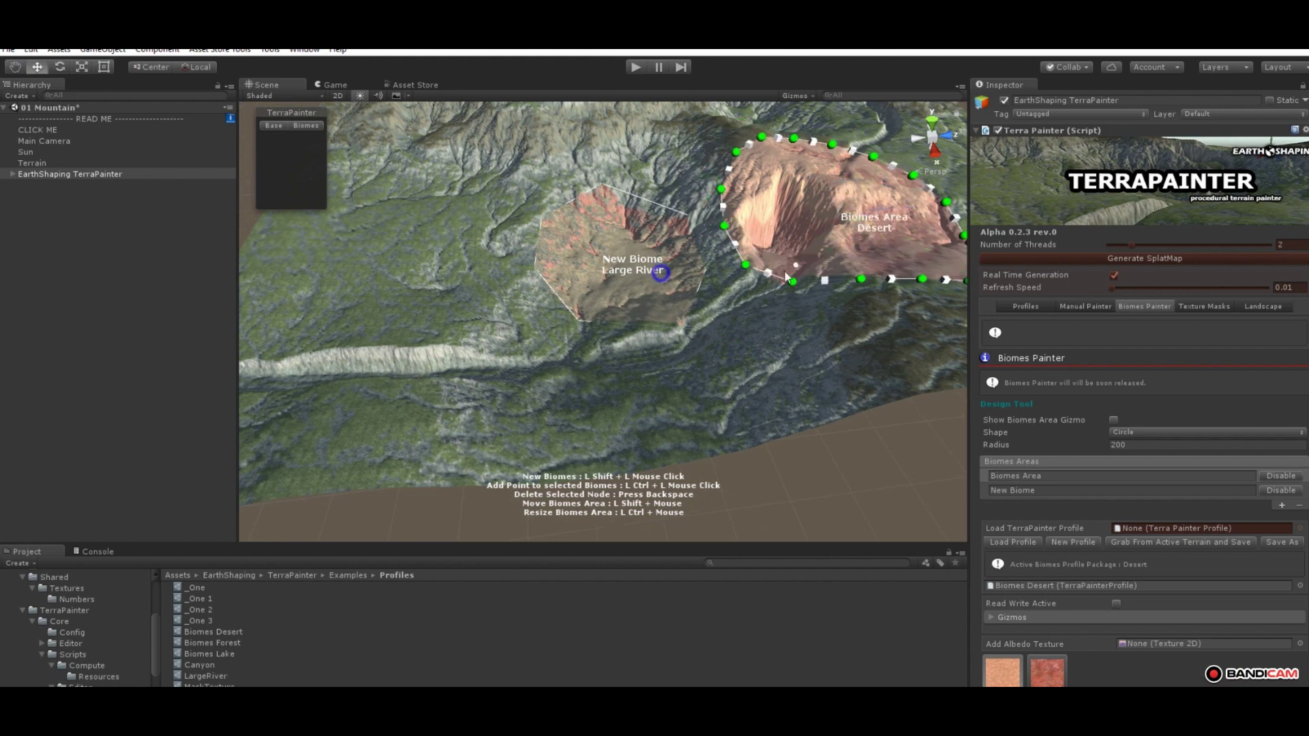
middle_drag(369, 293, 488, 336)
alt+drag(488, 336, 845, 286)
middle_drag(496, 434, 630, 488)
middle_drag(650, 397, 597, 498)
right_drag(672, 399, 645, 410)
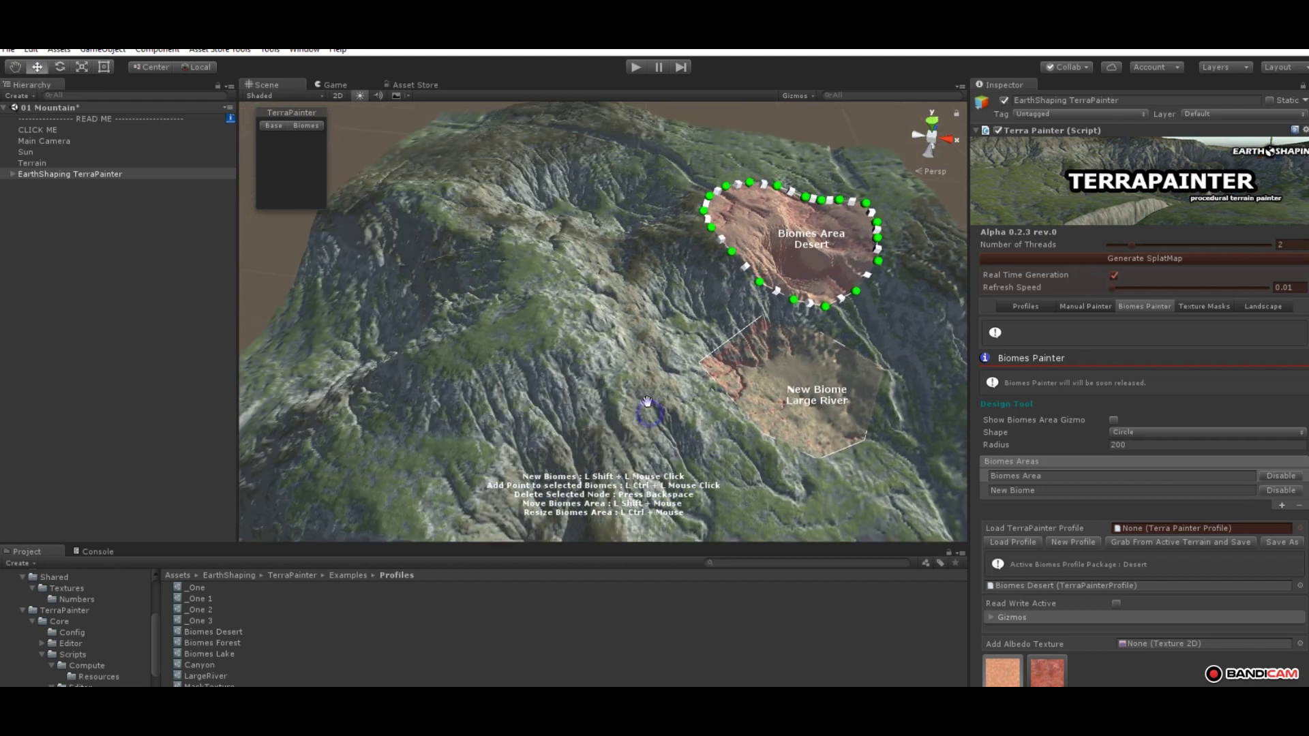
middle_drag(643, 406, 603, 404)
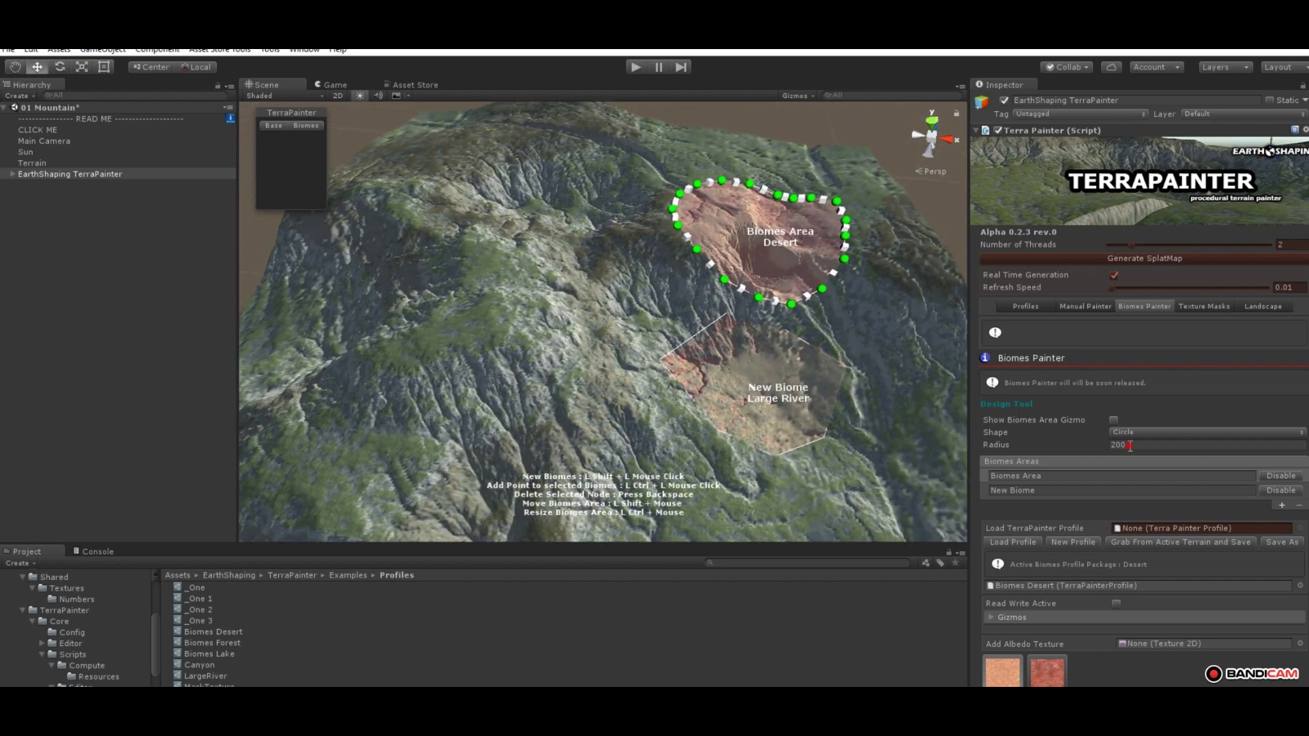
Step: Place a circular biome area of radius 200 on the grassy slope below the Large River area and assign it the Biomes Forest profile
alt+drag(900, 450, 522, 328)
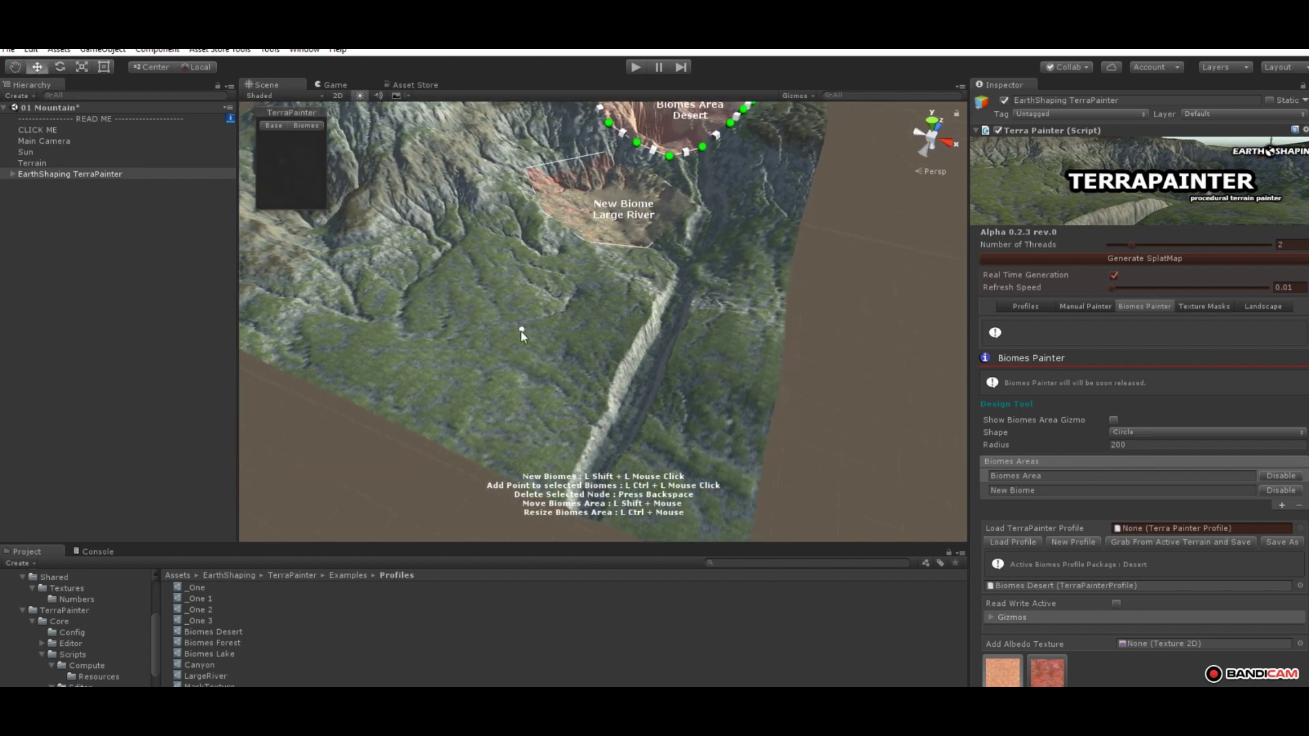
shift+click(519, 317)
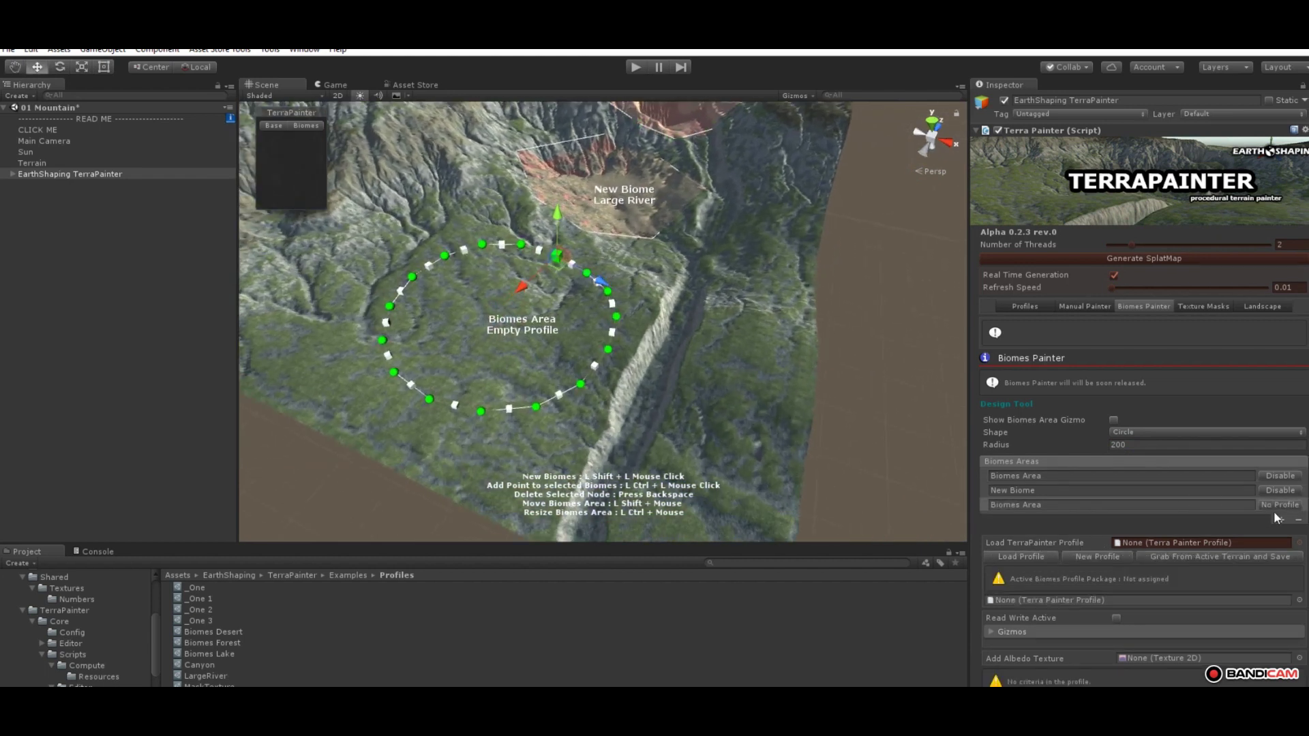
click(1300, 542)
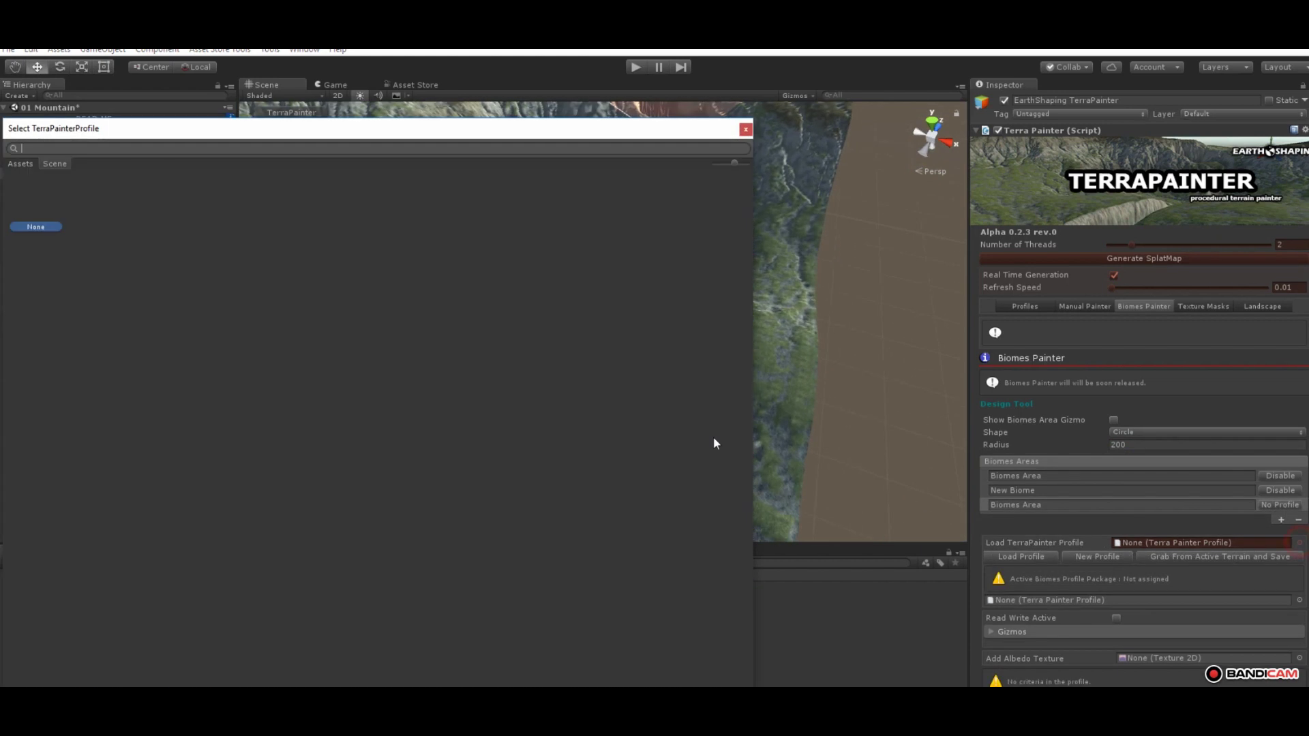
click(26, 165)
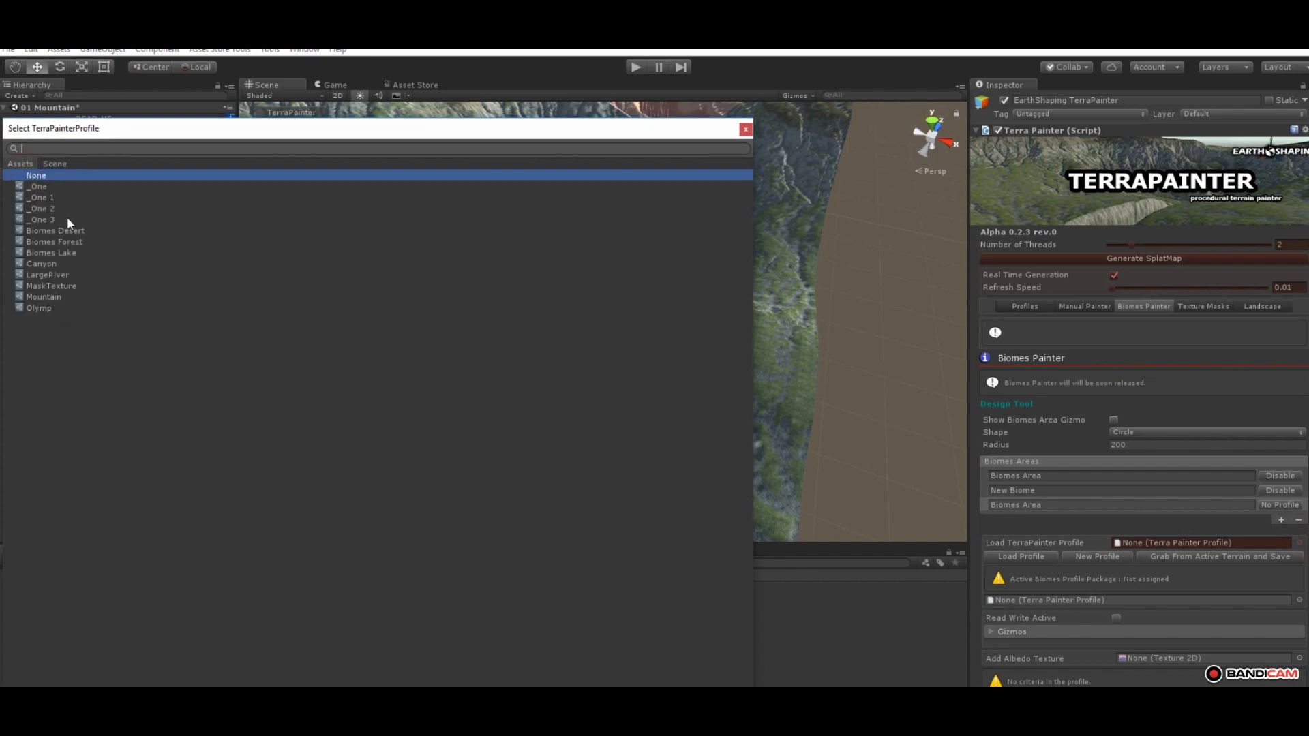
click(75, 240)
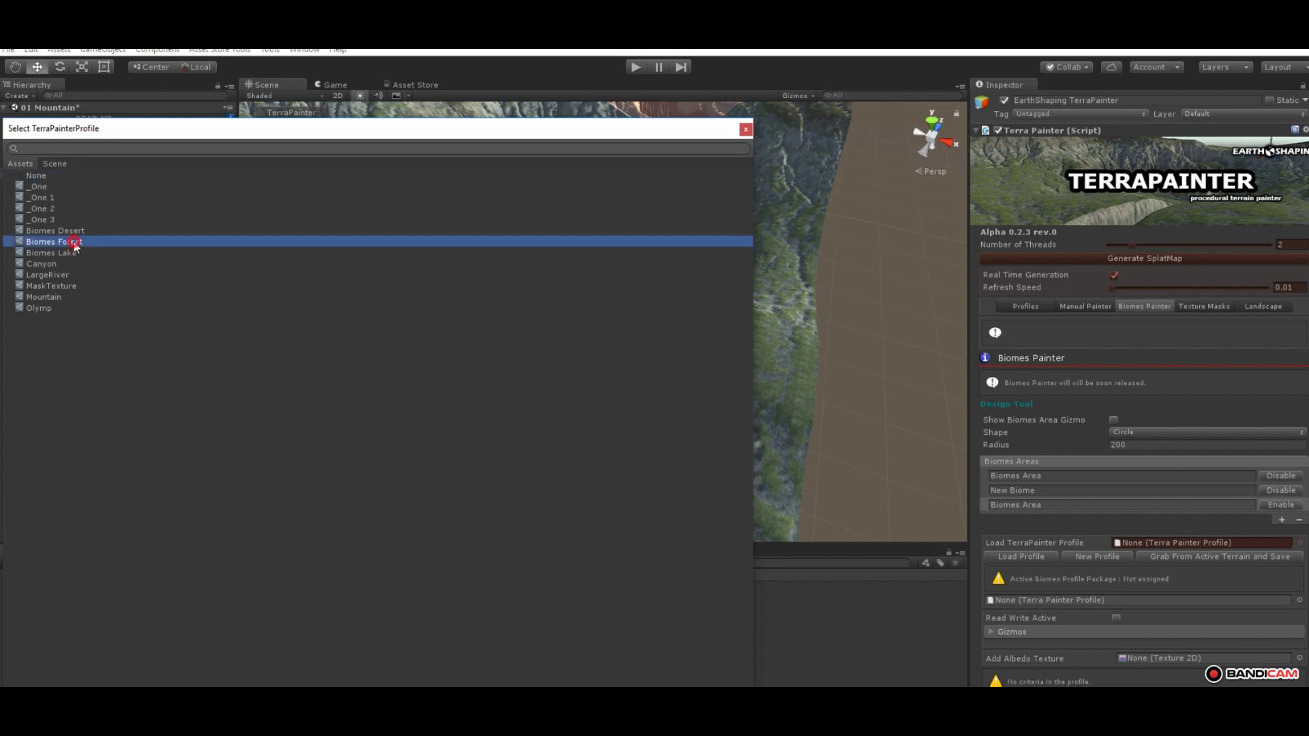
double_click(76, 242)
Step: Enable the Biomes Forest area so it is painted, and view all three biome areas together on the mountain
scroll(666, 418, up, 2)
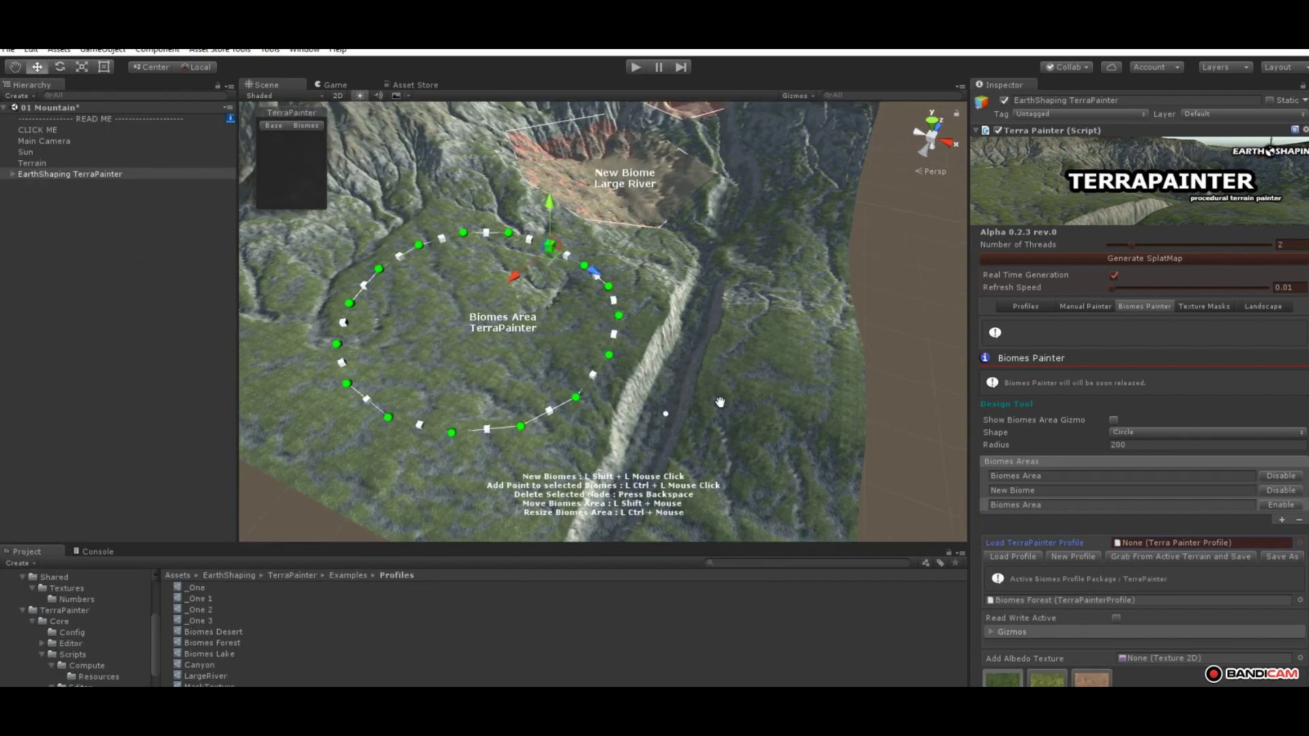
alt+drag(667, 418, 971, 591)
middle_drag(710, 384, 694, 487)
scroll(739, 451, up, 7)
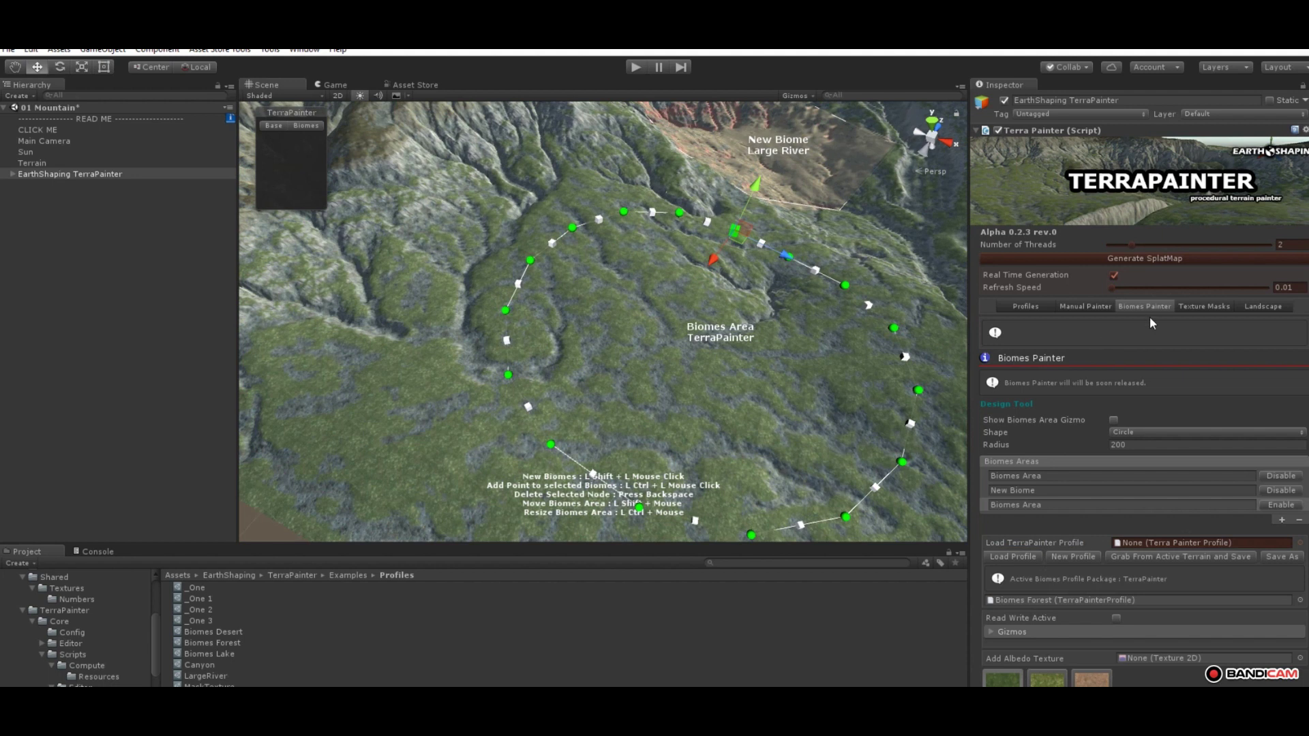
mouse_move(758, 386)
right_down()
mouse_move(737, 359)
mouse_move(586, 345)
mouse_move(741, 352)
mouse_move(616, 289)
right_up()
middle_drag(690, 307, 666, 272)
alt+drag(666, 273, 643, 257)
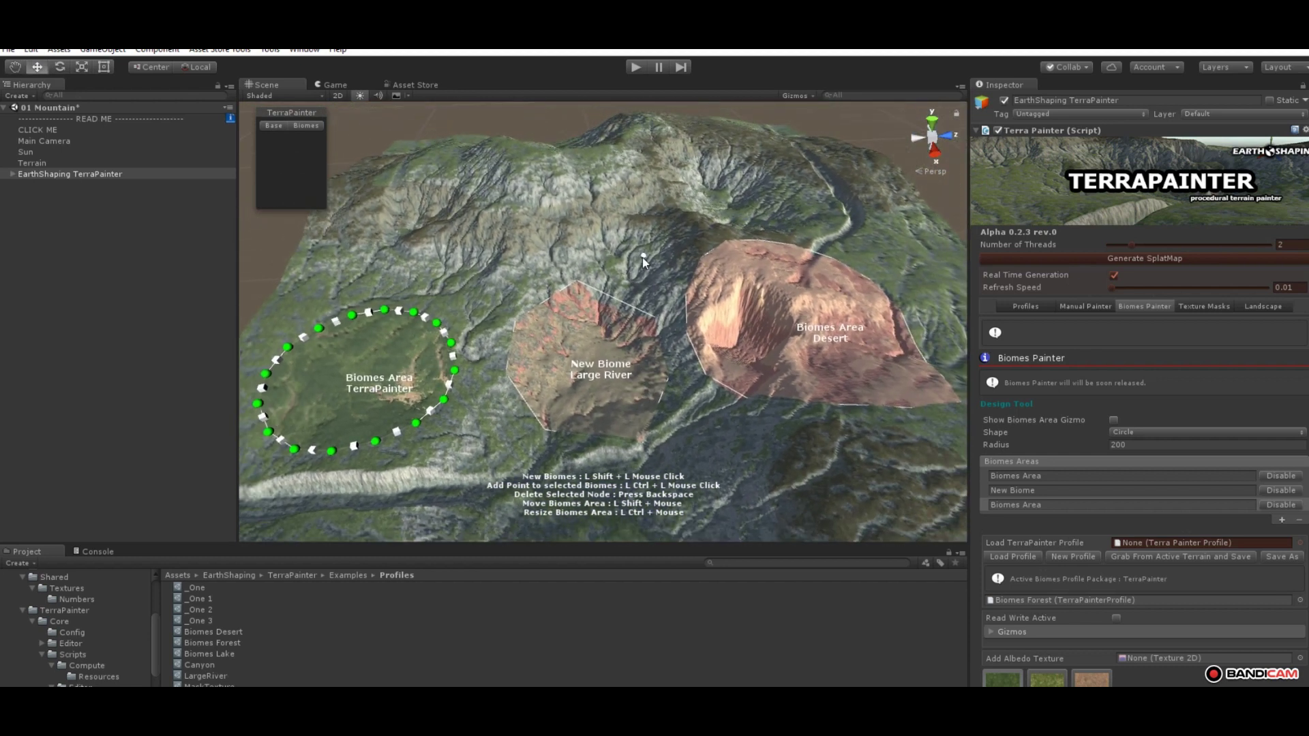
Step: Show the base Mountain profile settings and examine how the three biome areas sit on the surrounding base terrain
click(266, 126)
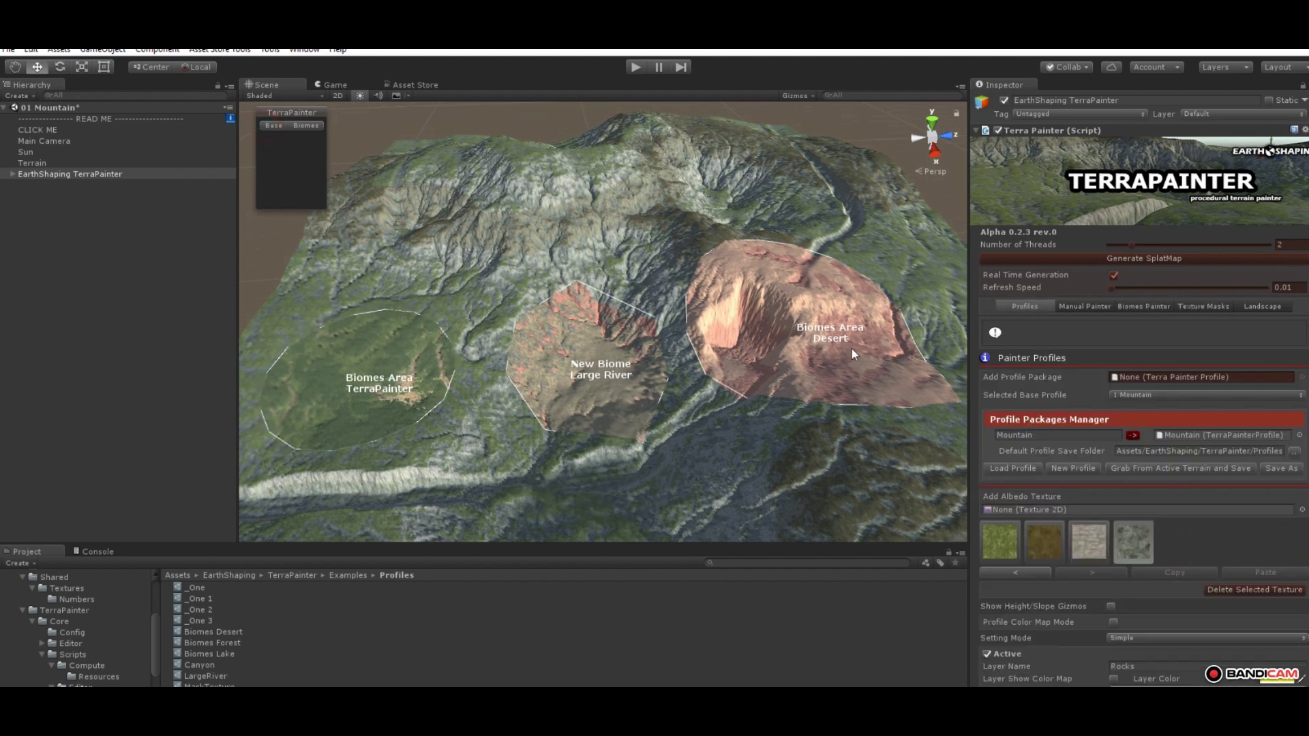
alt+drag(413, 264, 769, 295)
middle_drag(525, 293, 607, 300)
alt+drag(607, 300, 546, 324)
middle_drag(546, 324, 471, 308)
Step: Review the Landscape Manager's splat map resolution setting and inspect the forest area's painted textures on the terrain up close
click(1272, 307)
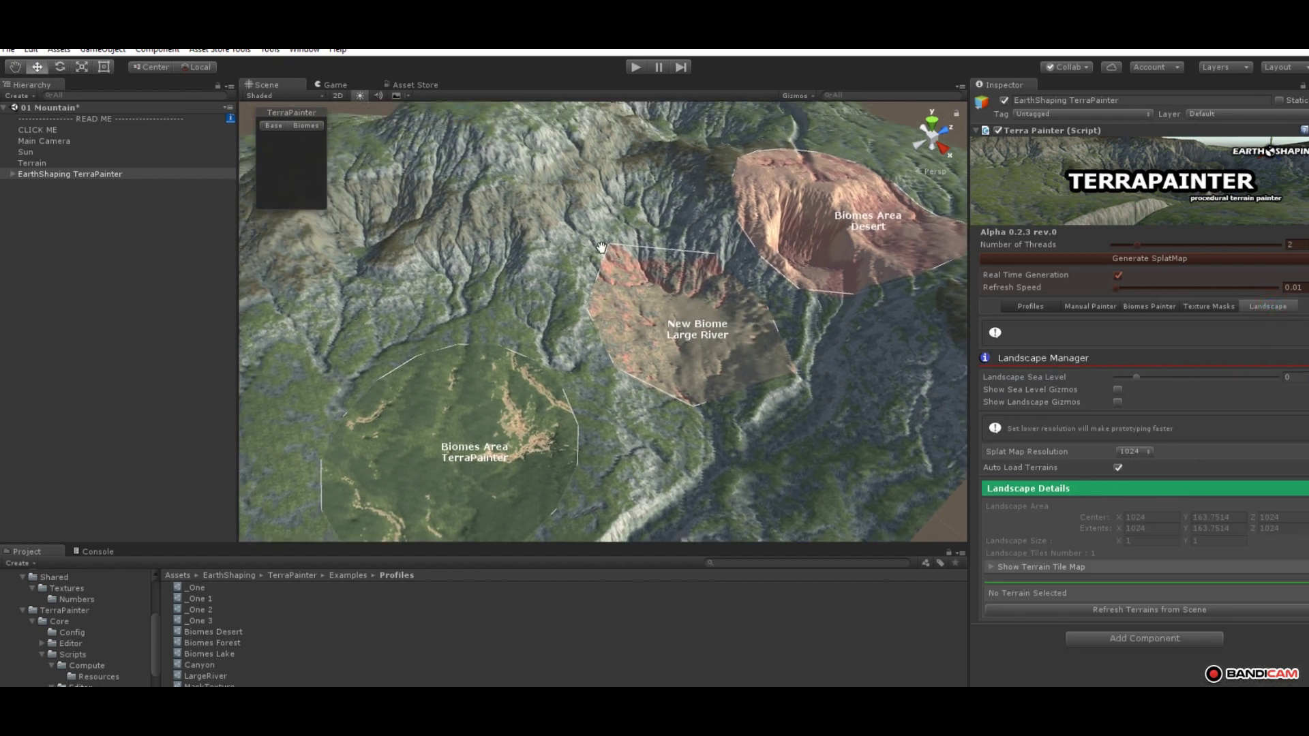
alt+drag(768, 432, 747, 365)
middle_drag(748, 366, 739, 409)
scroll(757, 389, up, 2)
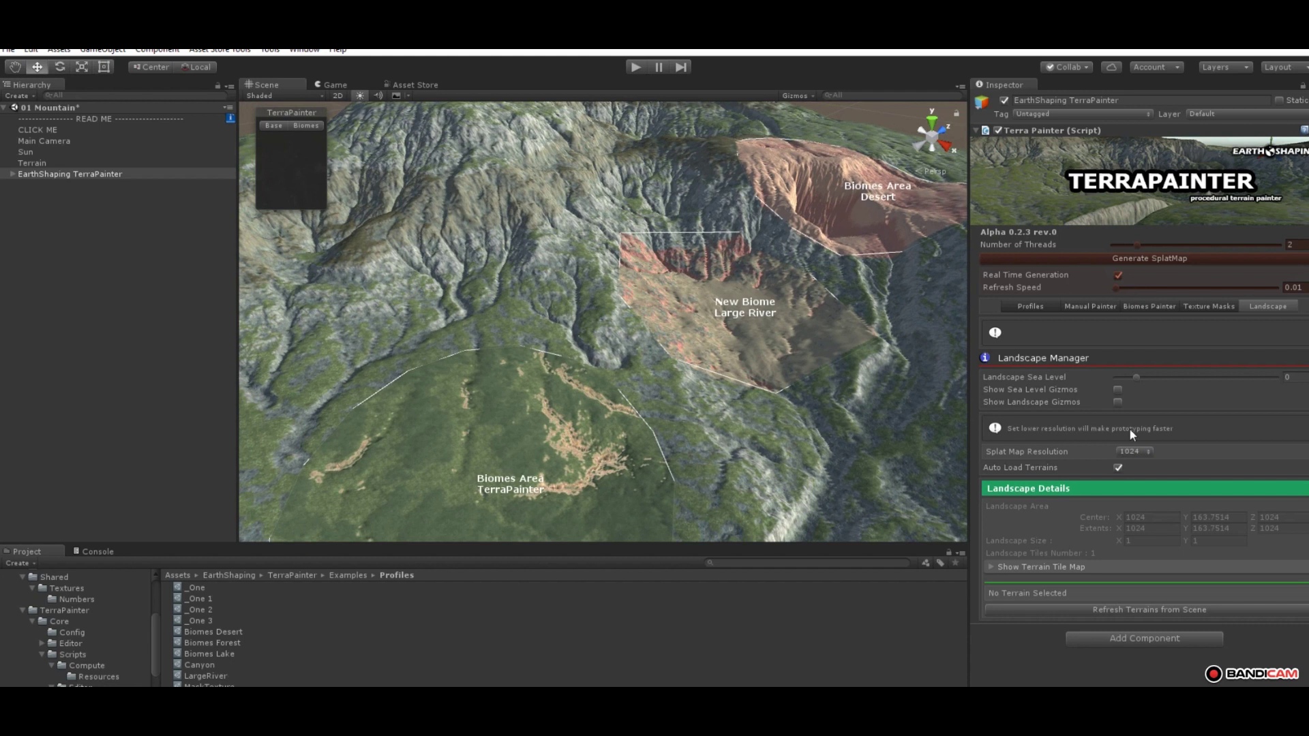
click(511, 502)
middle_drag(511, 502, 605, 430)
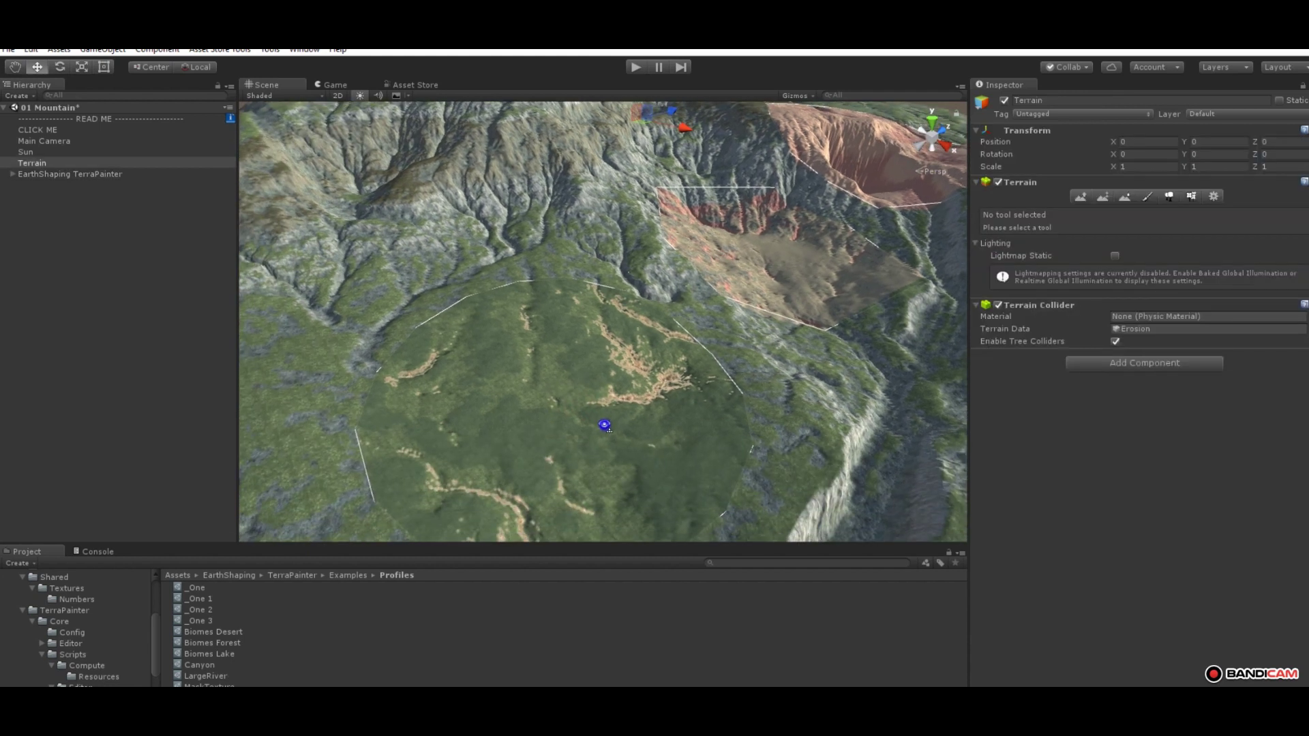